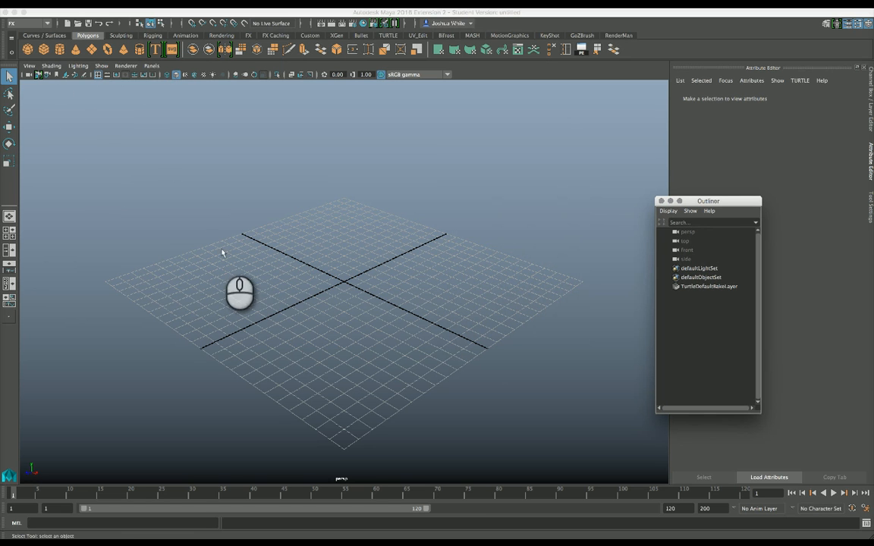
- Create a polygon plane at the origin, switch to the four-view layout and scale the plane up uniformly
click(92, 51)
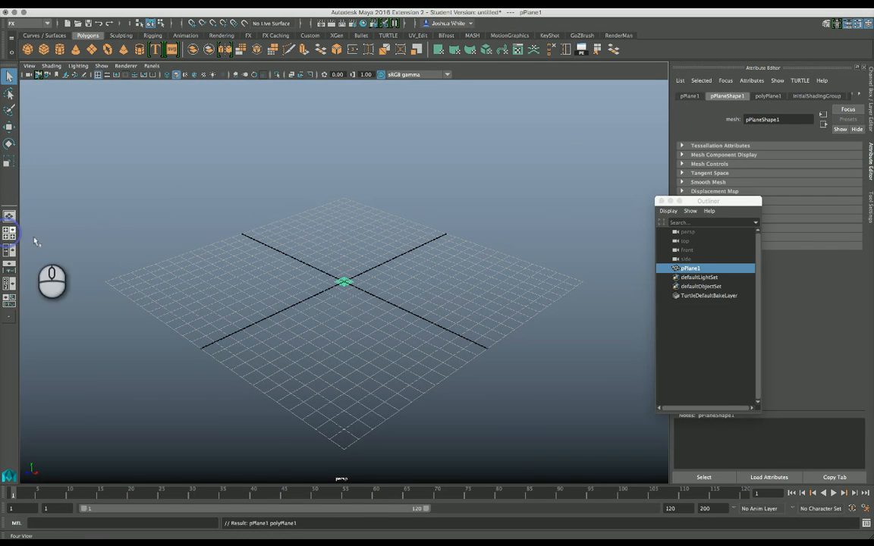
click(9, 224)
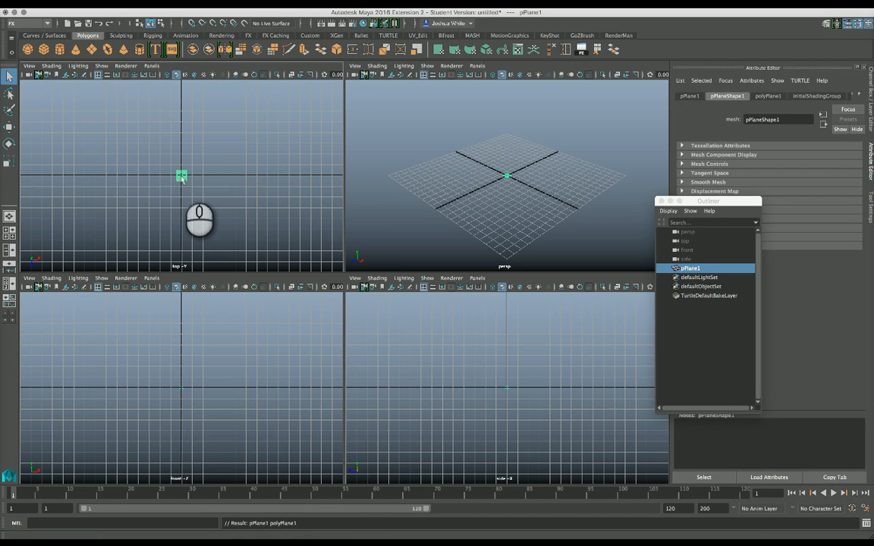
click(8, 161)
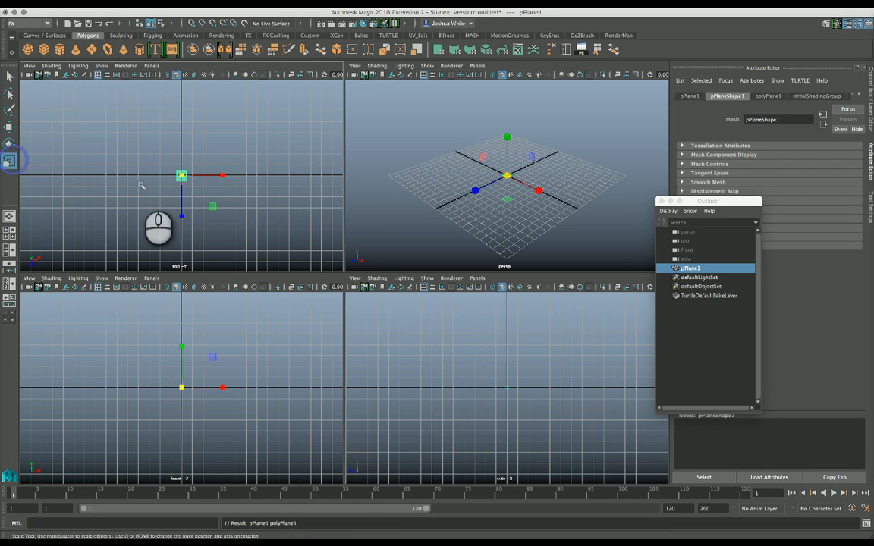
drag(180, 177, 229, 204)
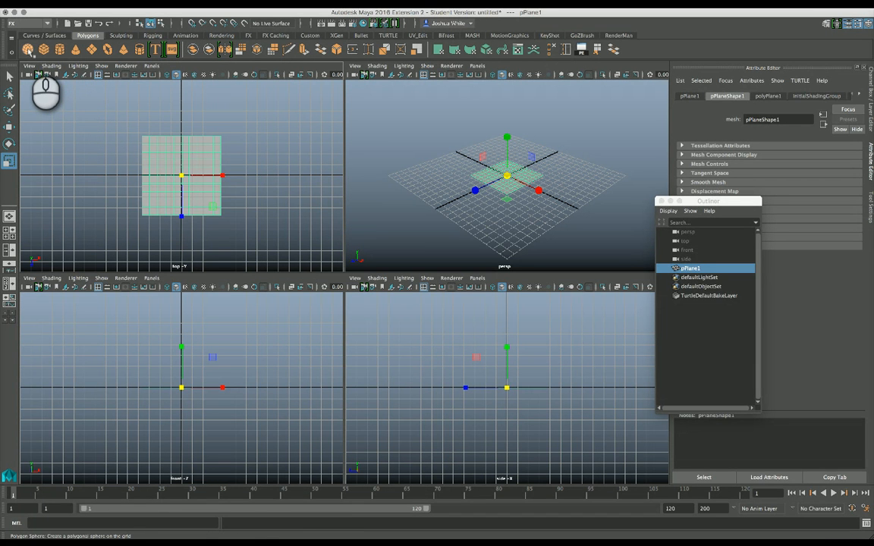
- Add a polygon sphere at the origin and enlarge the plane slightly, to a uniform scale of about 7.95
click(28, 50)
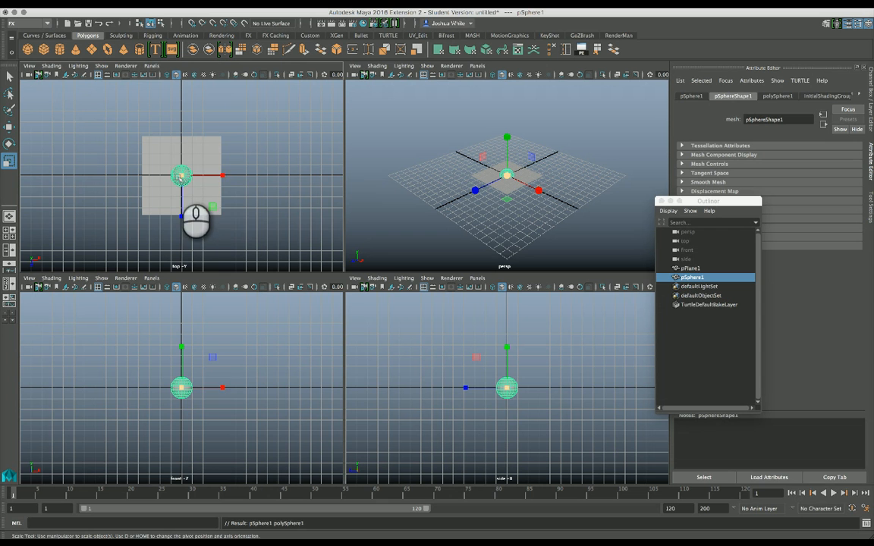
click(200, 147)
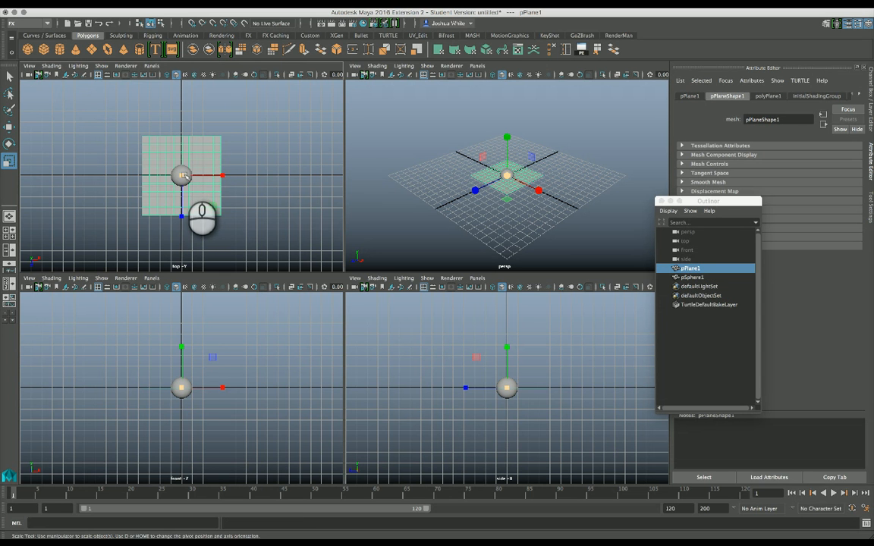
drag(182, 174, 185, 177)
click(239, 197)
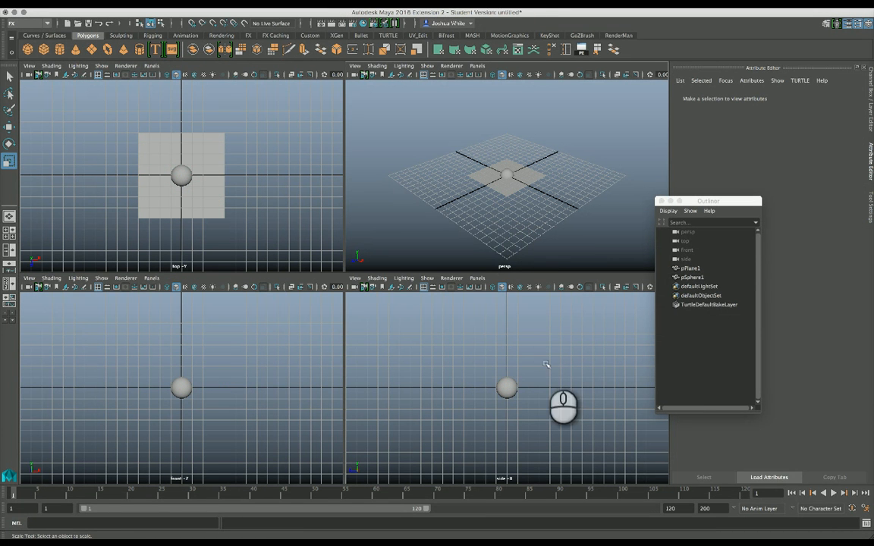
- Raise the plane and sphere together to about 5.05 in Y, and lift the plane alone above the sphere to about 6.24
drag(629, 426, 355, 349)
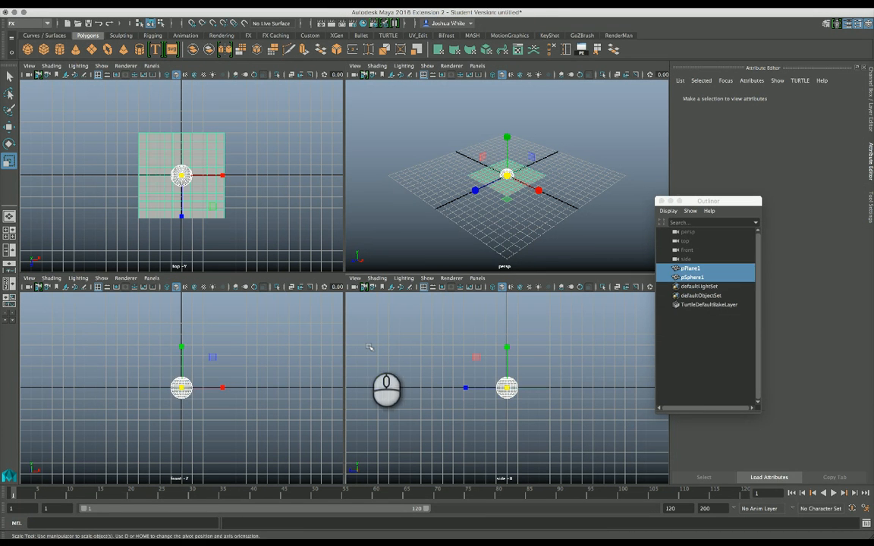
click(8, 127)
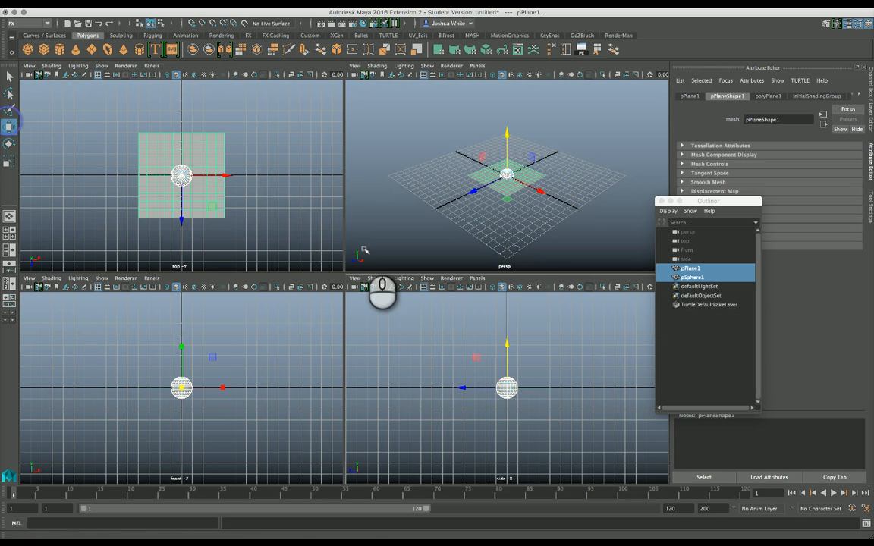
drag(511, 345, 506, 289)
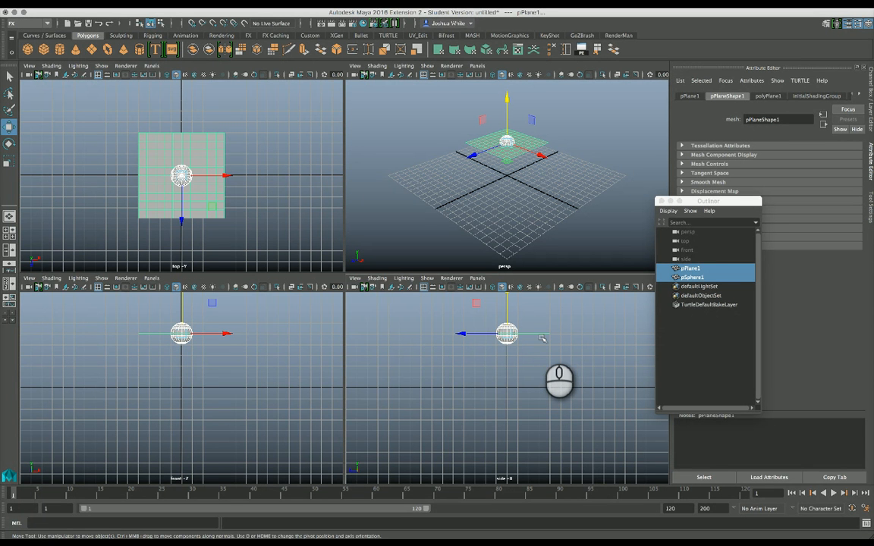
click(541, 335)
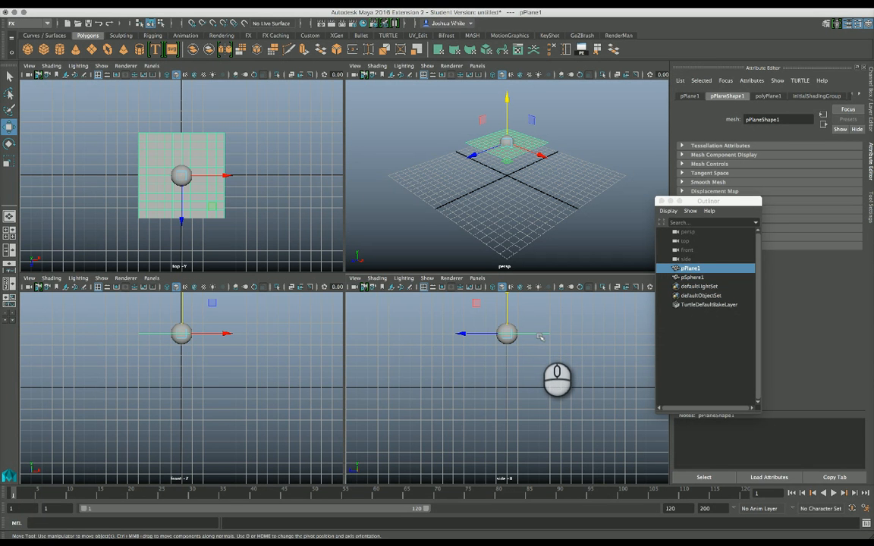
drag(508, 304, 508, 290)
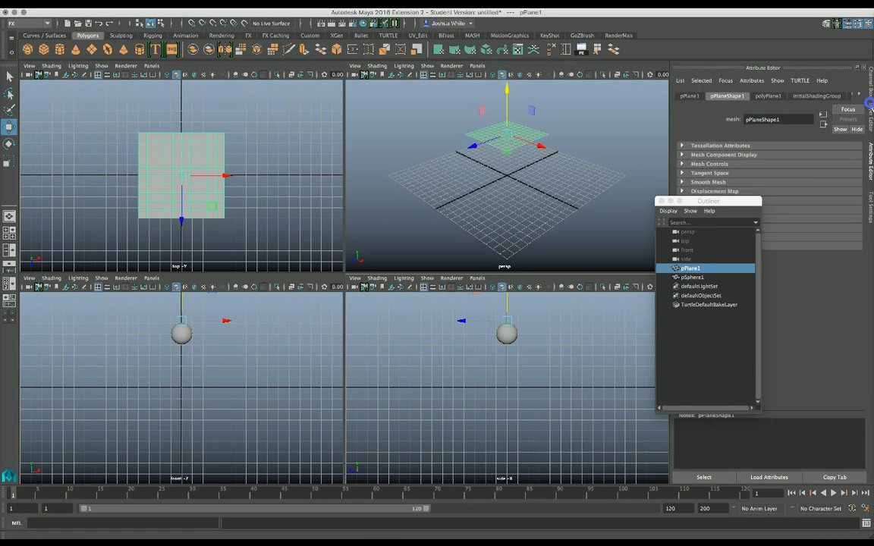
- Set both the width and height subdivisions of the plane to 50
click(871, 102)
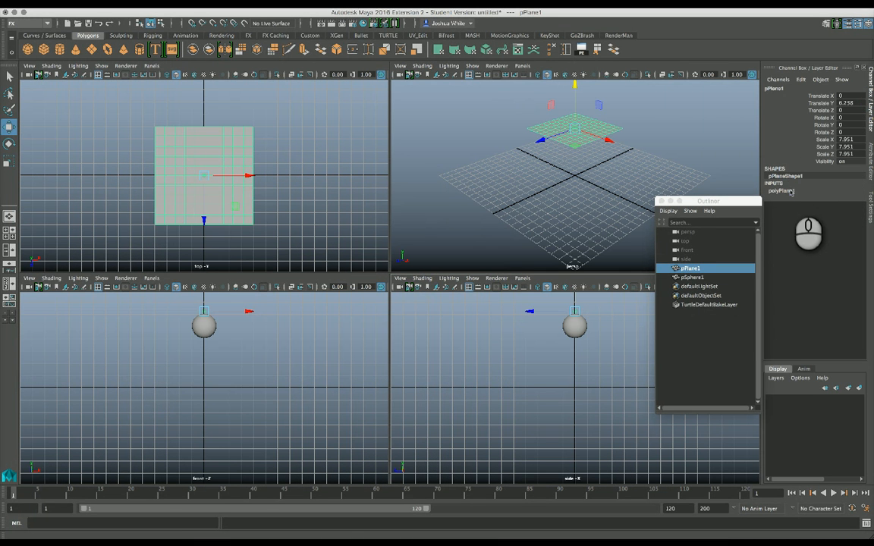
click(786, 191)
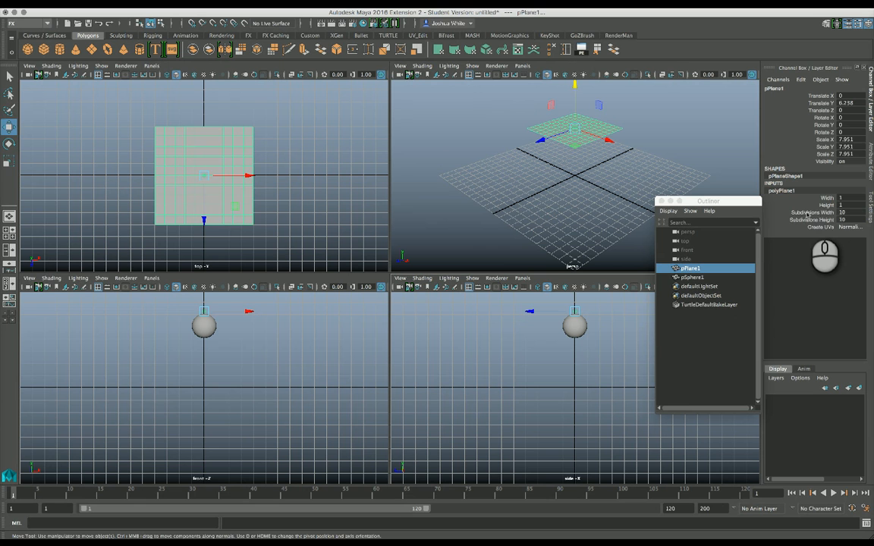
drag(831, 213, 840, 222)
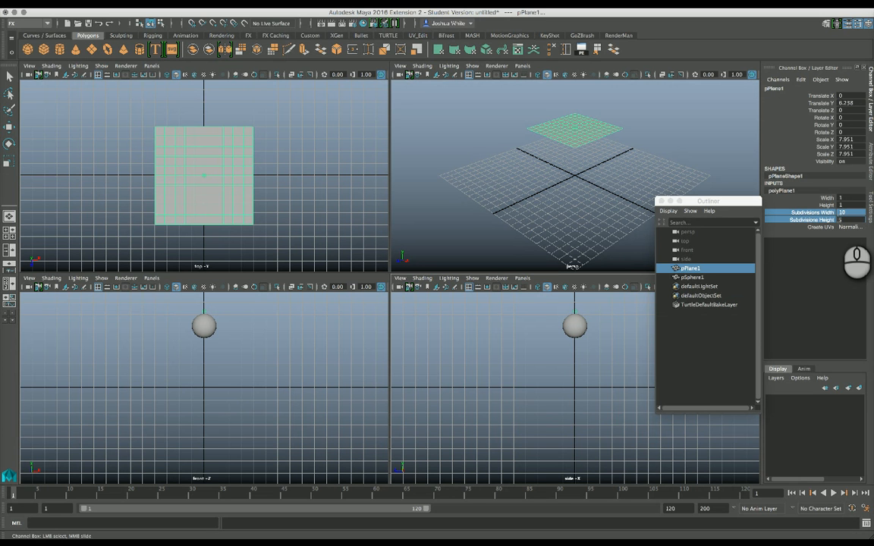
key(Return)
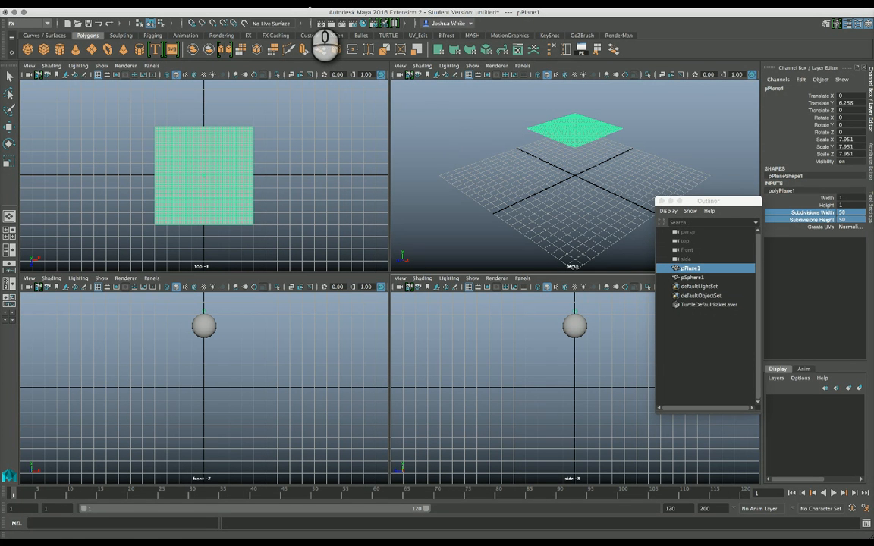
- Make the plane an nCloth object and look over the nucleus and nCloth nodes in the Outliner
click(309, 8)
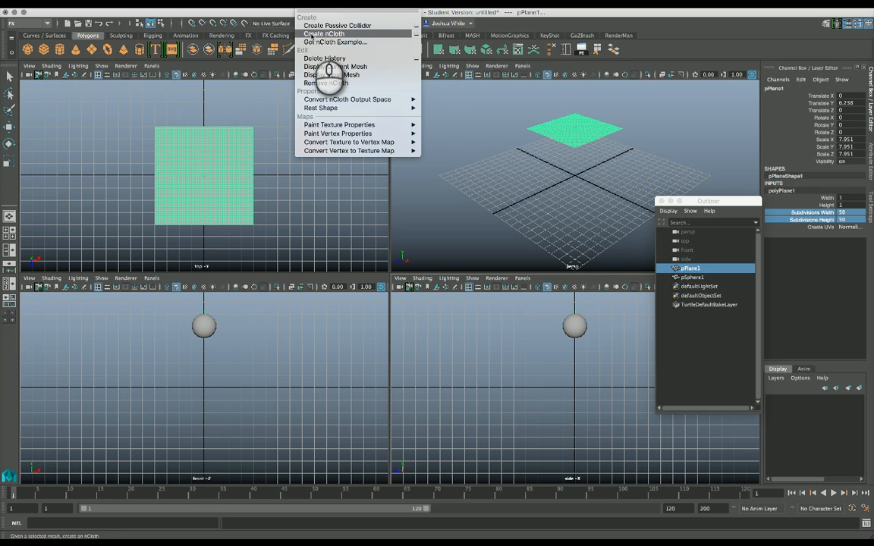
click(388, 35)
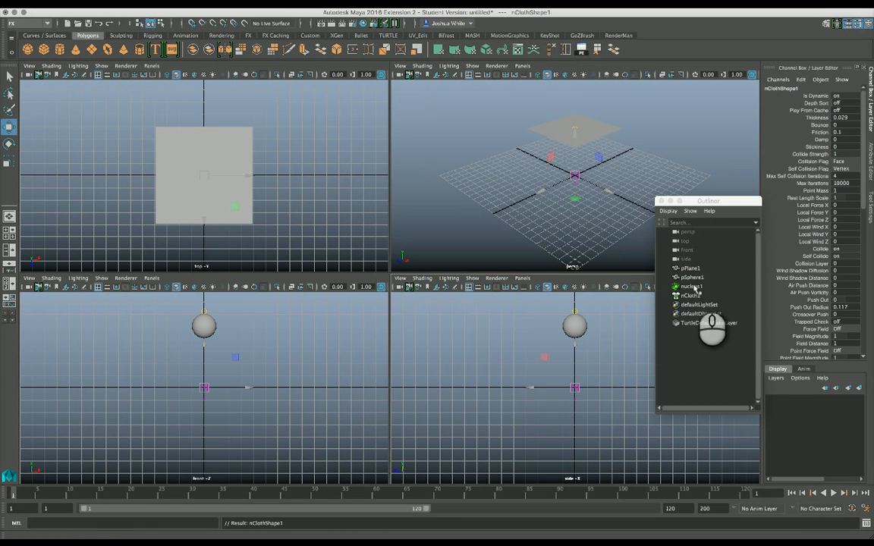
click(693, 286)
click(697, 296)
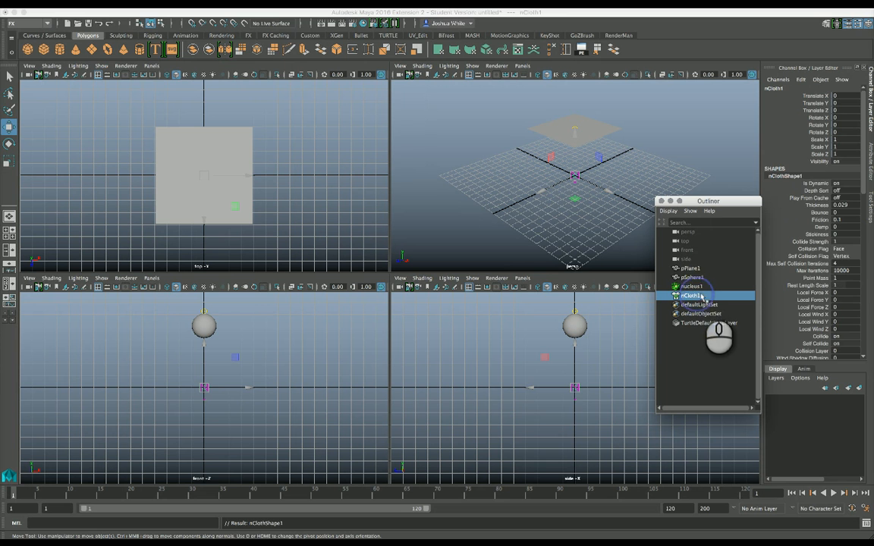
click(698, 287)
click(698, 294)
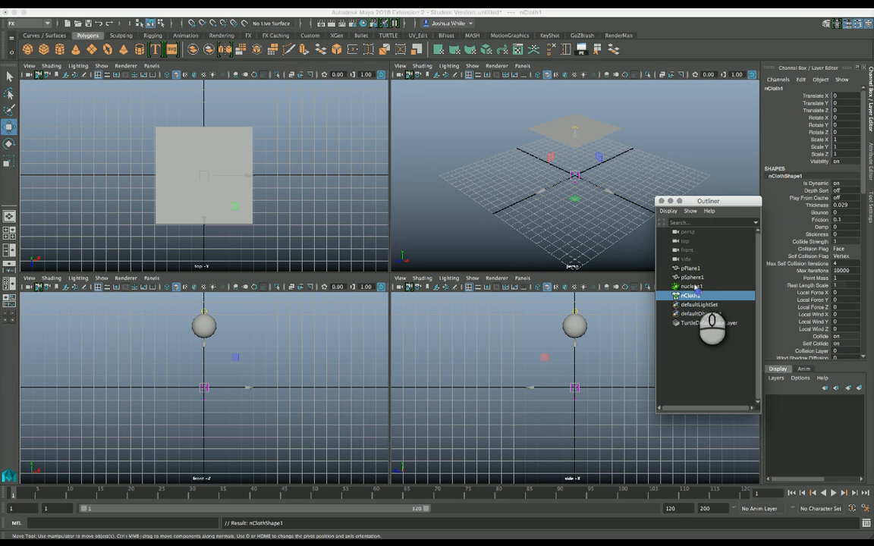
click(696, 286)
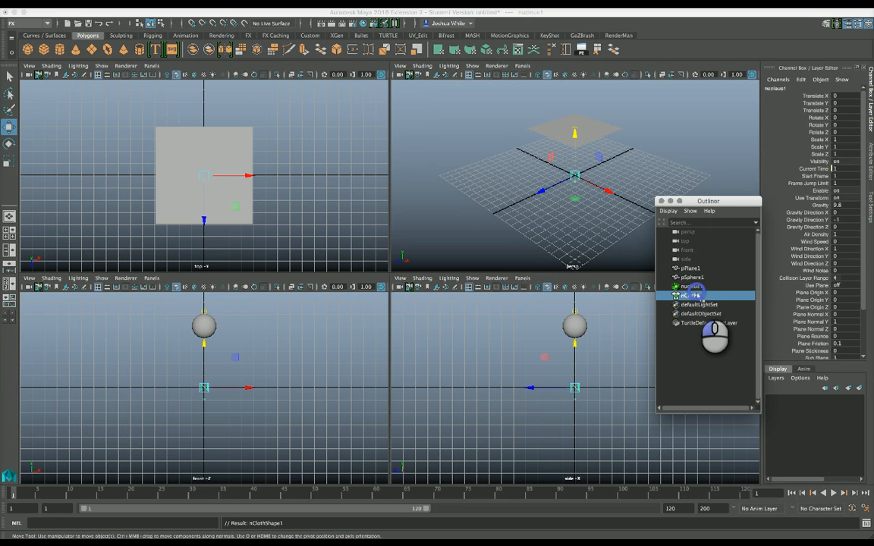
click(697, 295)
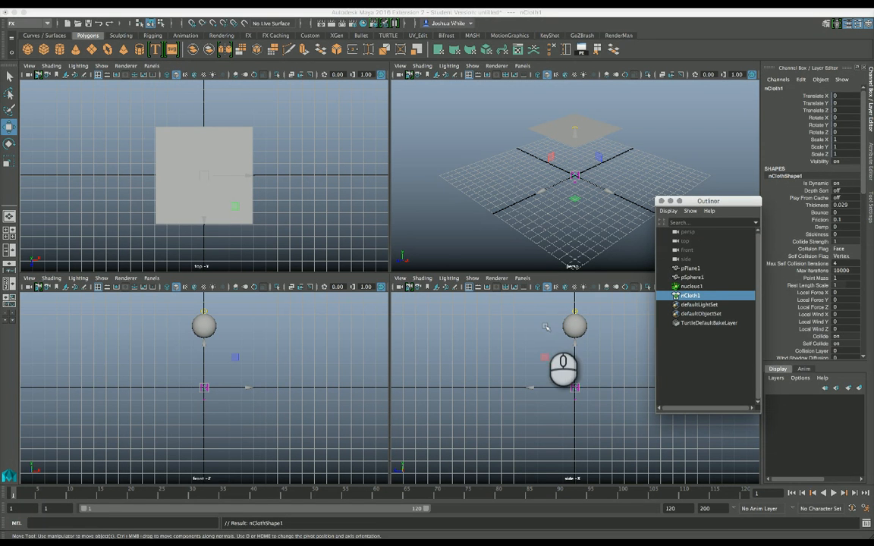
- Make the sphere a passive collider and select its nRigid node in the Outliner
click(578, 333)
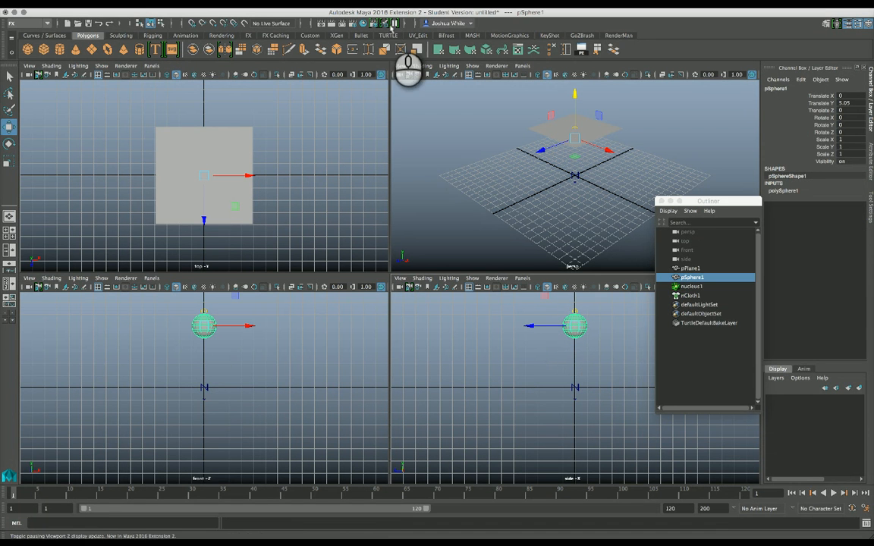
click(308, 7)
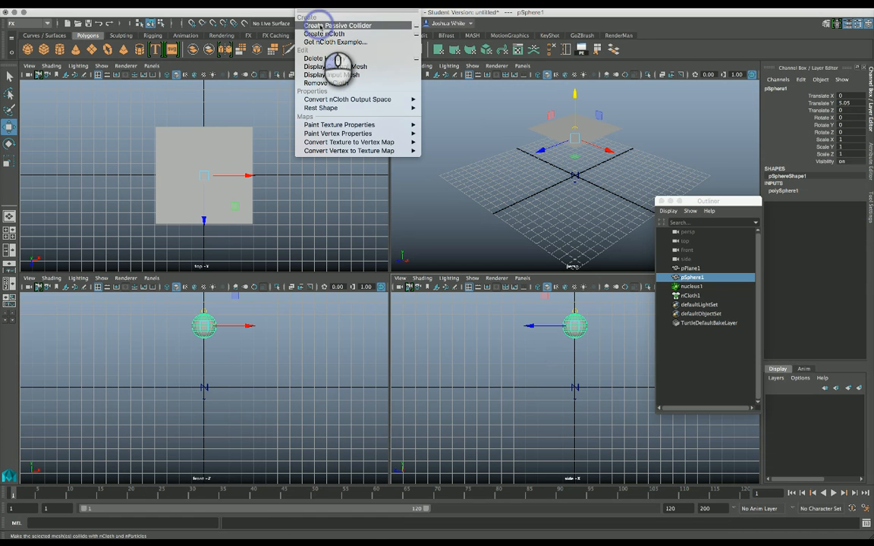
click(326, 25)
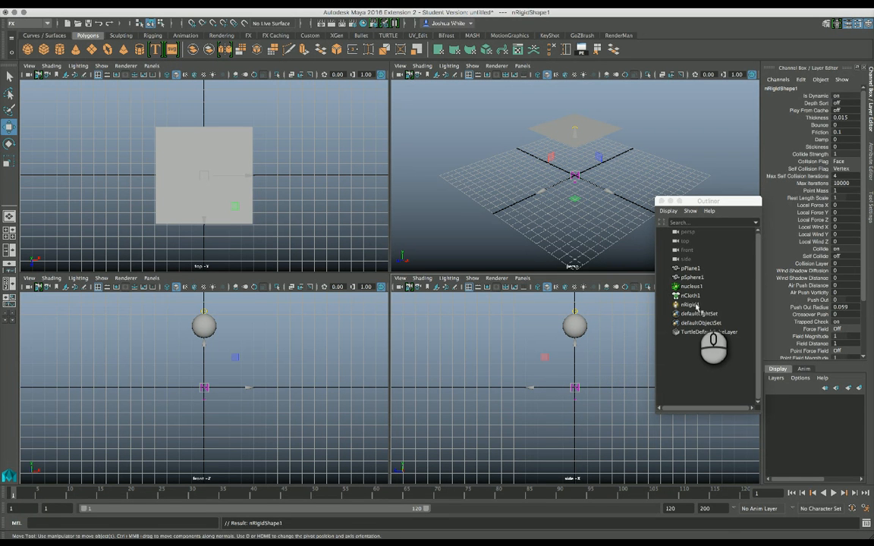
click(694, 304)
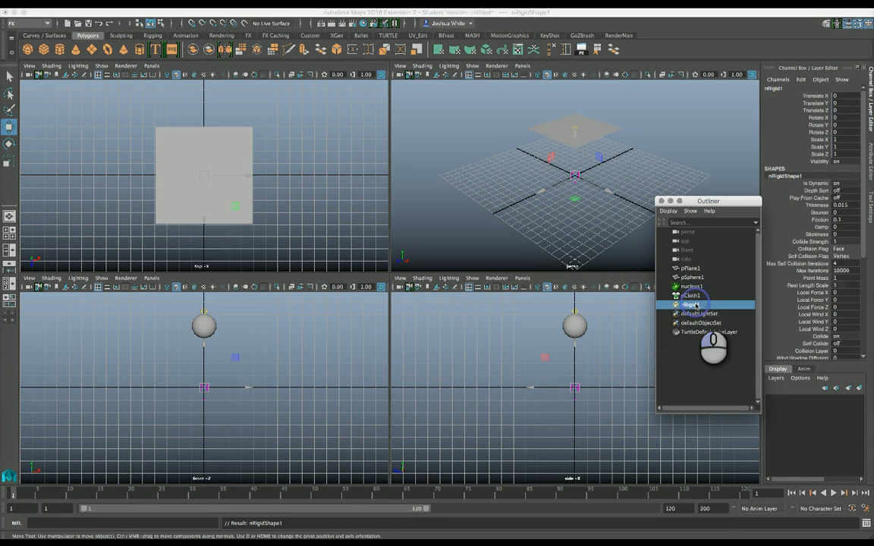
click(578, 324)
click(688, 305)
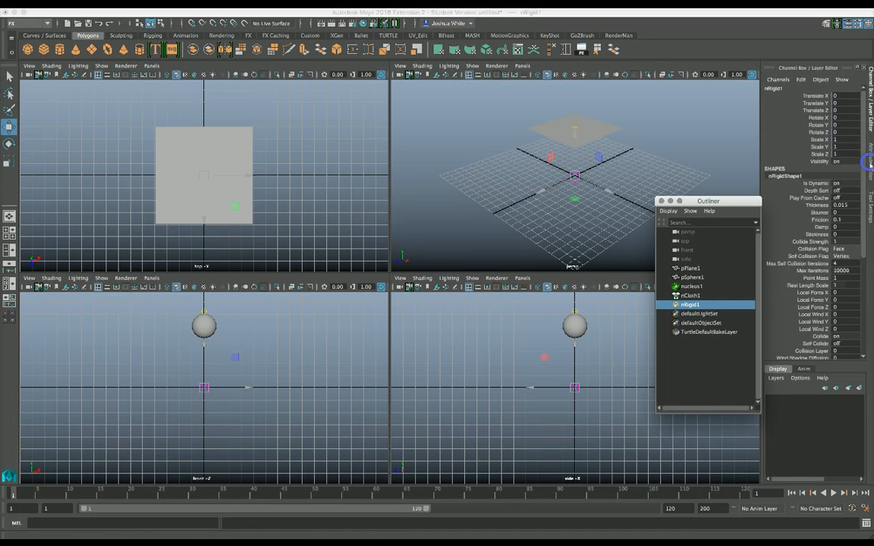
- Open the nRigid node's attributes, uncover them by moving the Outliner aside, and choose Face as the Collision Flag
click(871, 161)
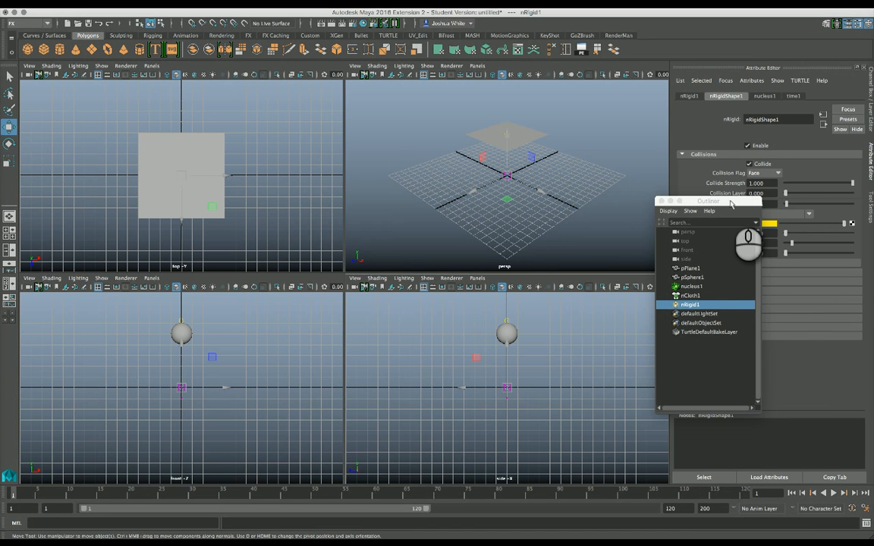
drag(730, 200, 610, 197)
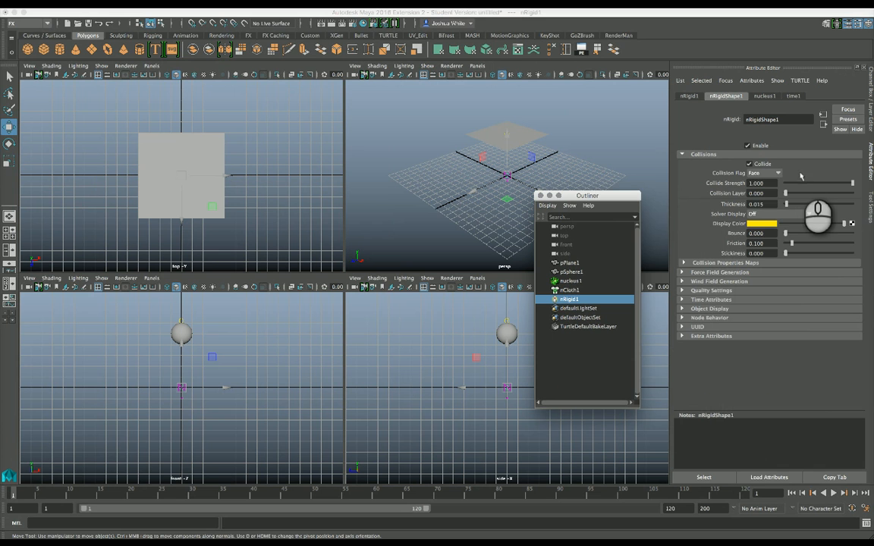
click(765, 173)
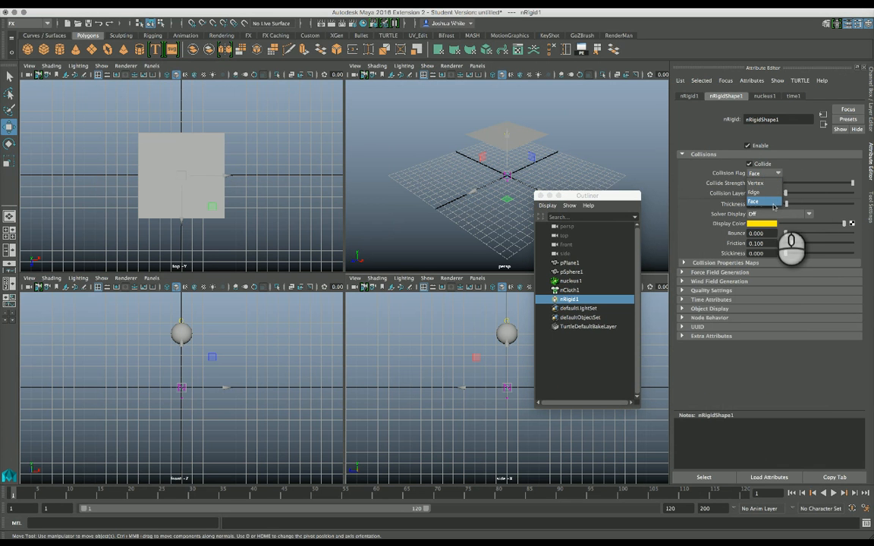
click(773, 201)
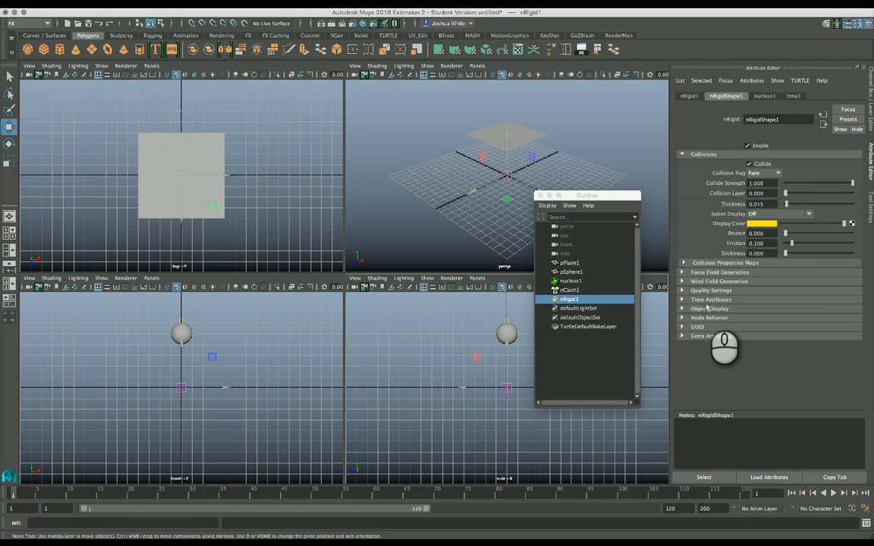
- Look through the nRigid shape's collision maps, force field, wind field, quality and time attributes
click(683, 263)
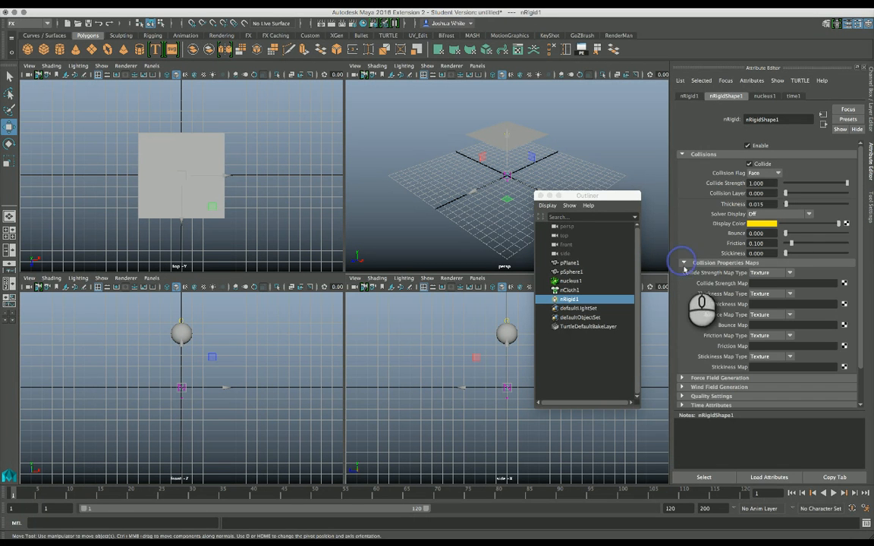
click(682, 377)
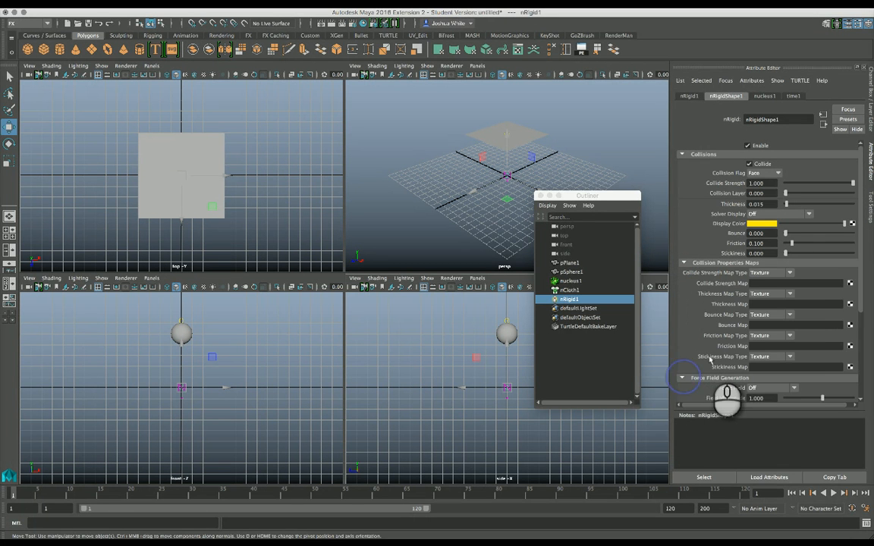
scroll(710, 359, down, 5)
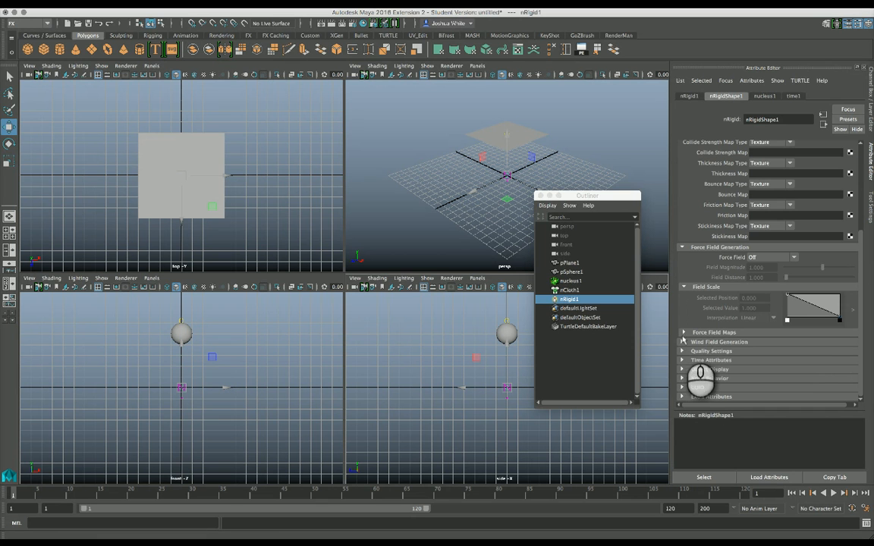
scroll(687, 343, down, 1)
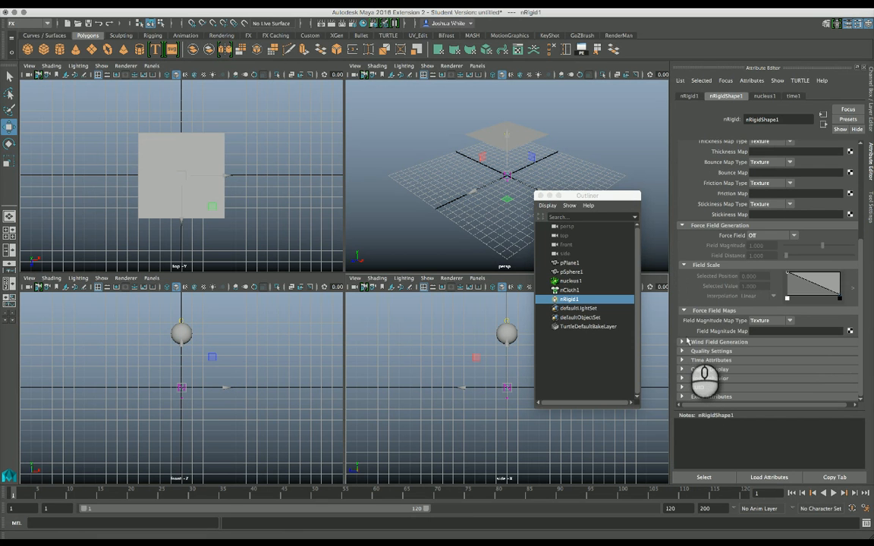
click(681, 342)
scroll(681, 343, down, 2)
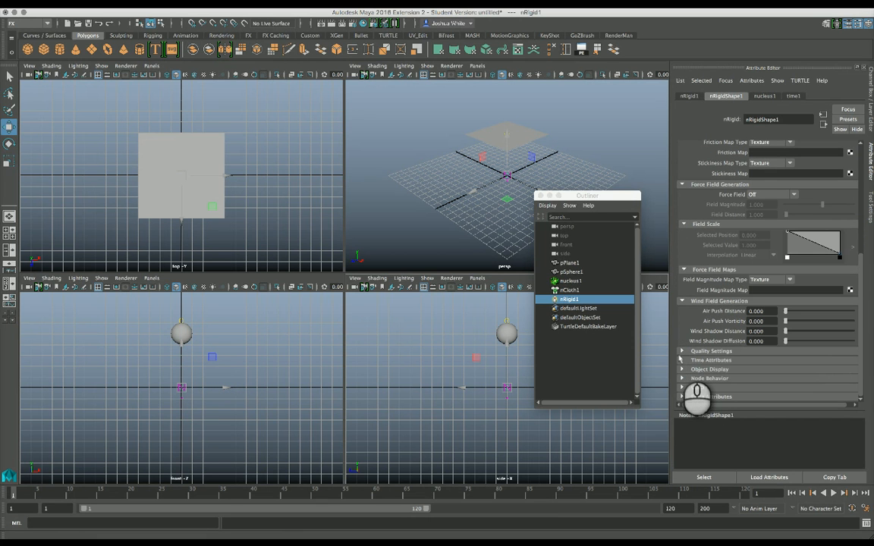
click(680, 351)
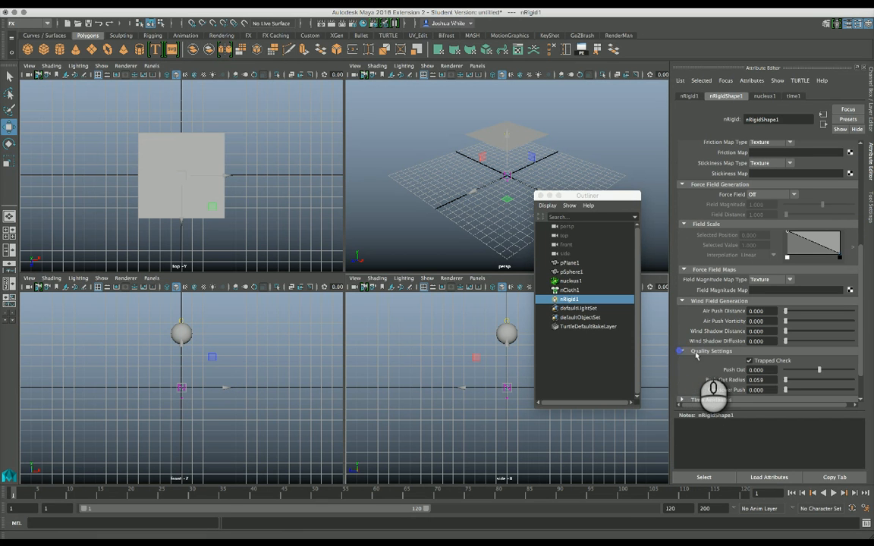
scroll(687, 356, down, 2)
click(682, 361)
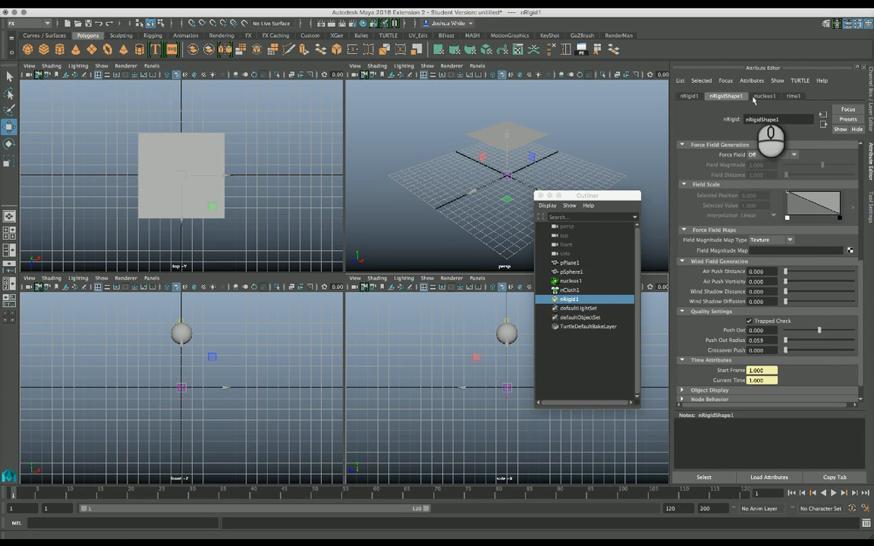
- Enable Use Plane in the Ground Plane settings of the nucleus solver
click(764, 97)
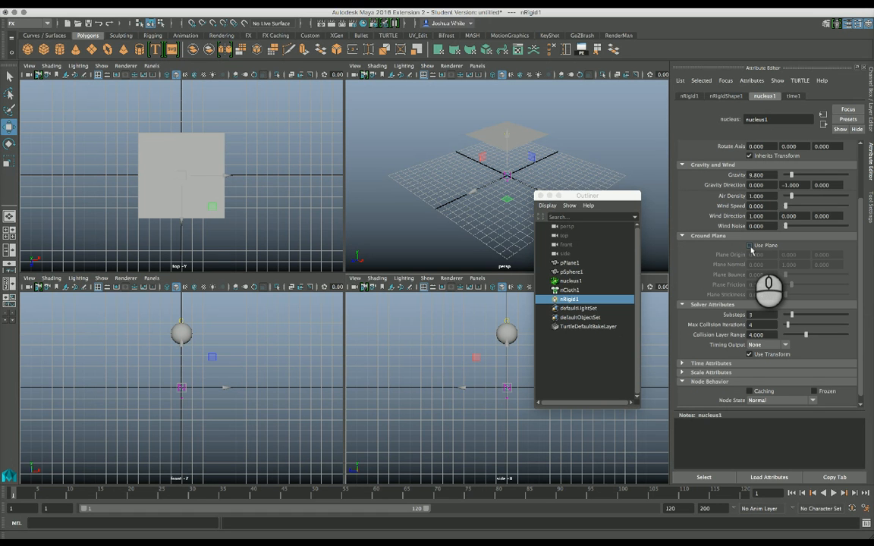
click(750, 246)
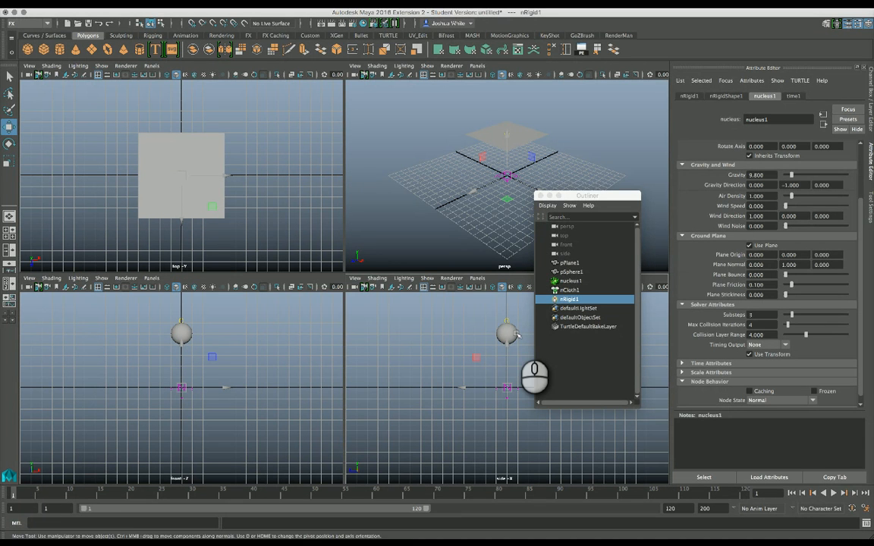
- Play the simulation in a single perspective view to watch the cloth fall, and return to the first frame
alt+drag(476, 224, 456, 211)
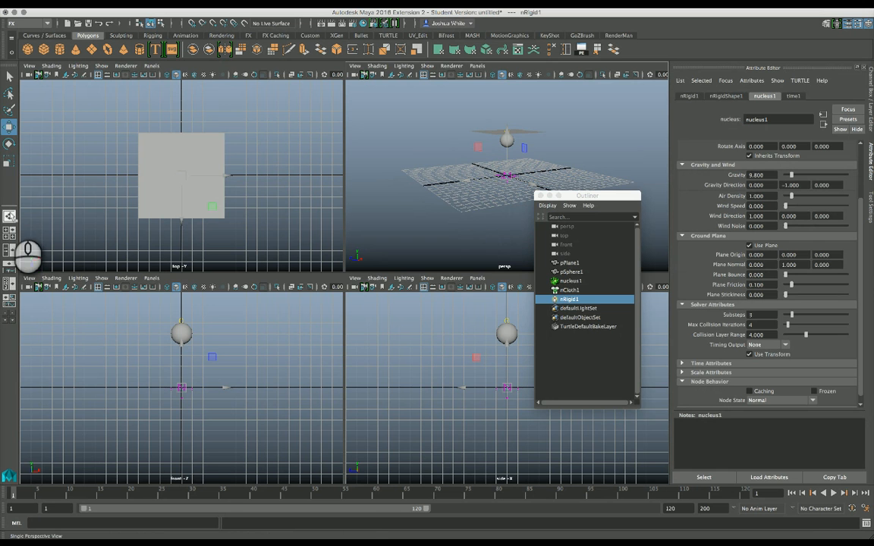
click(10, 215)
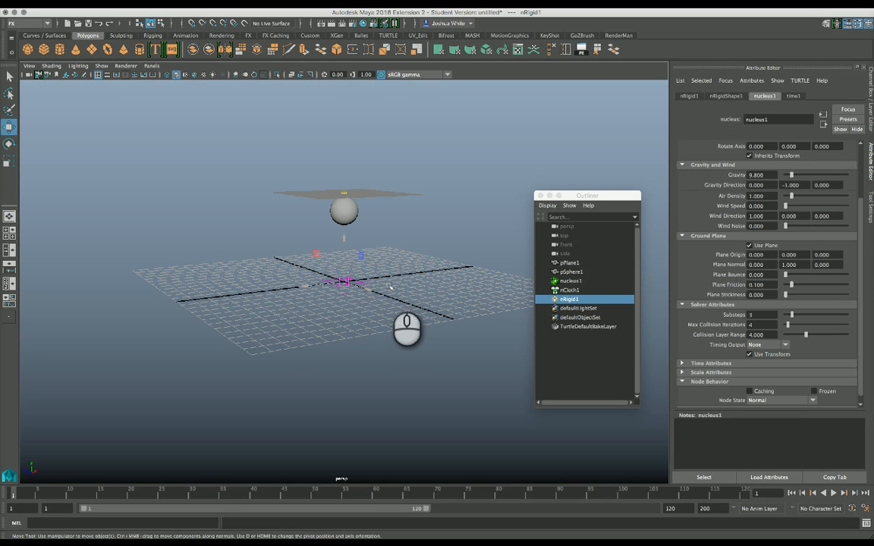
scroll(389, 284, up, 3)
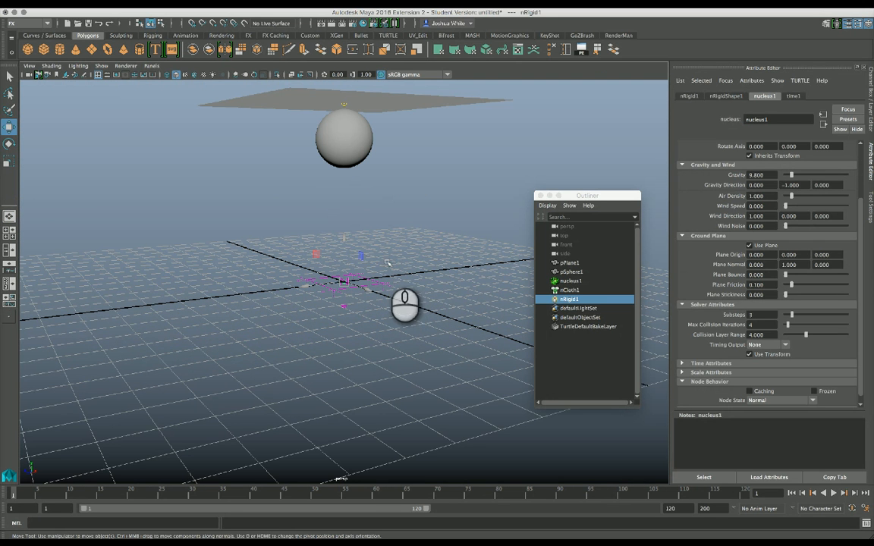
click(833, 493)
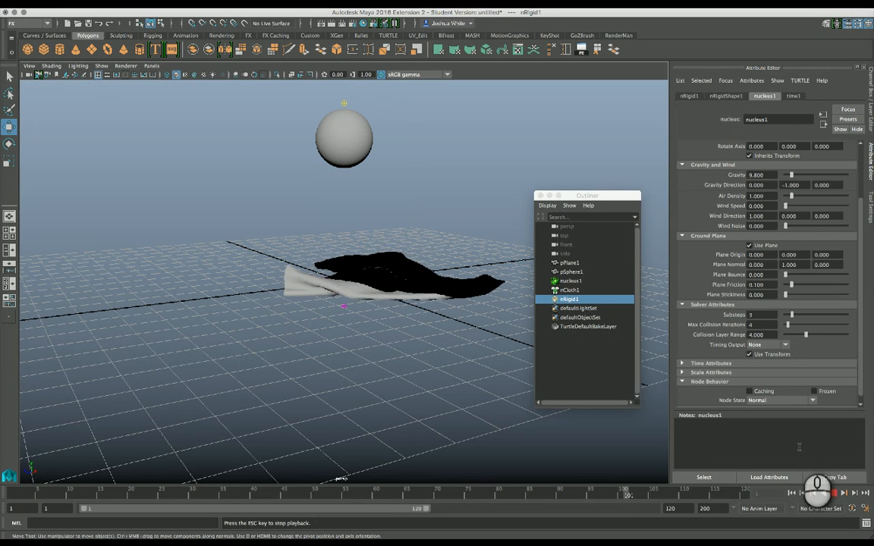
click(835, 493)
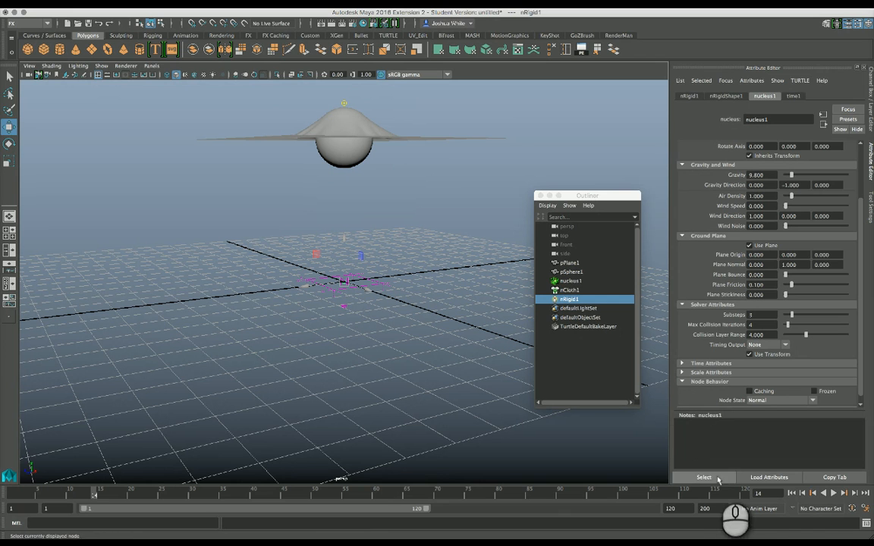
click(791, 494)
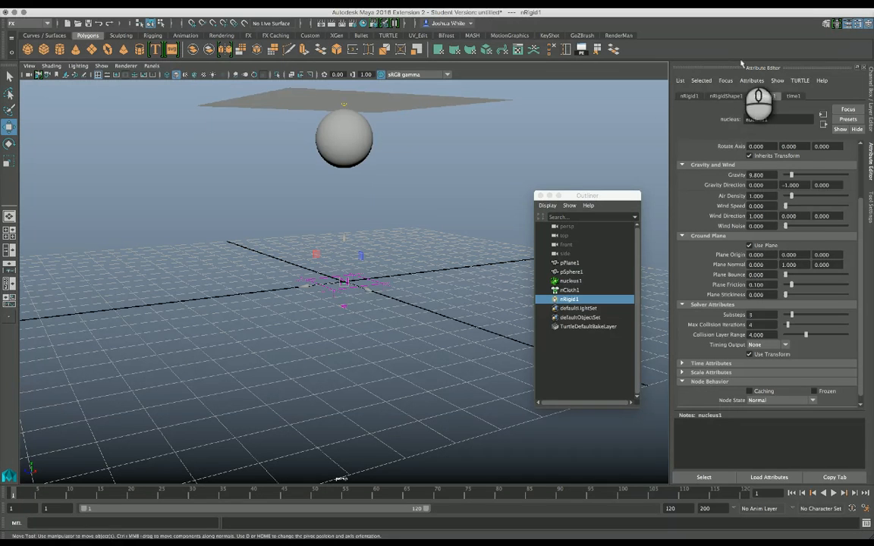
- Replace the nCloth shape's settings with the silk preset
click(569, 289)
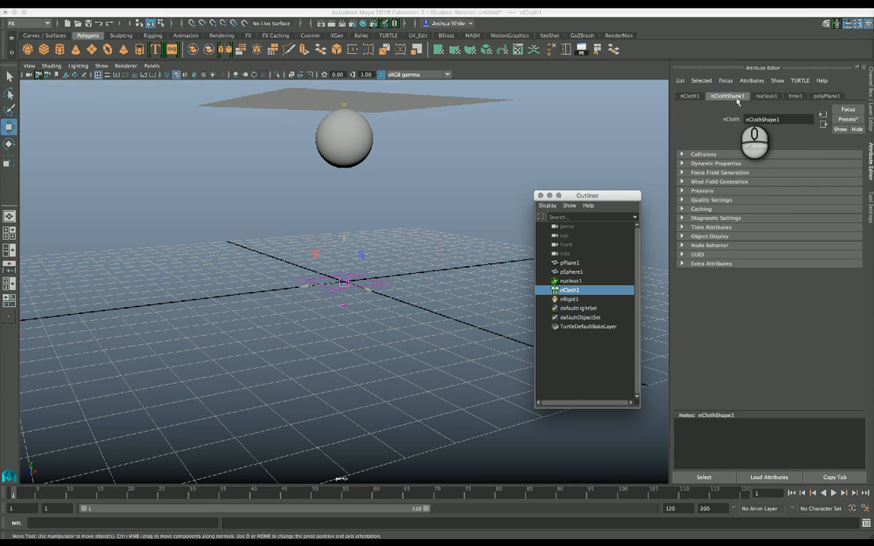
click(839, 123)
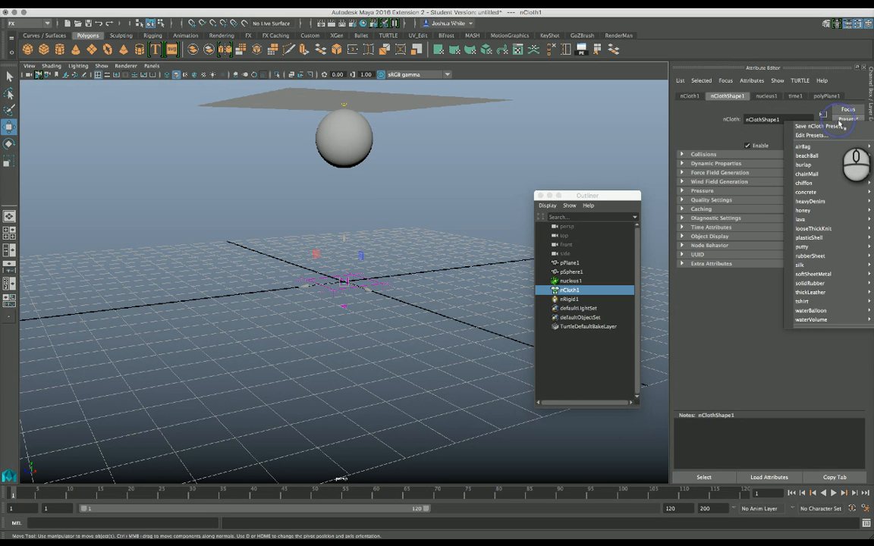
mouse_move(821, 146)
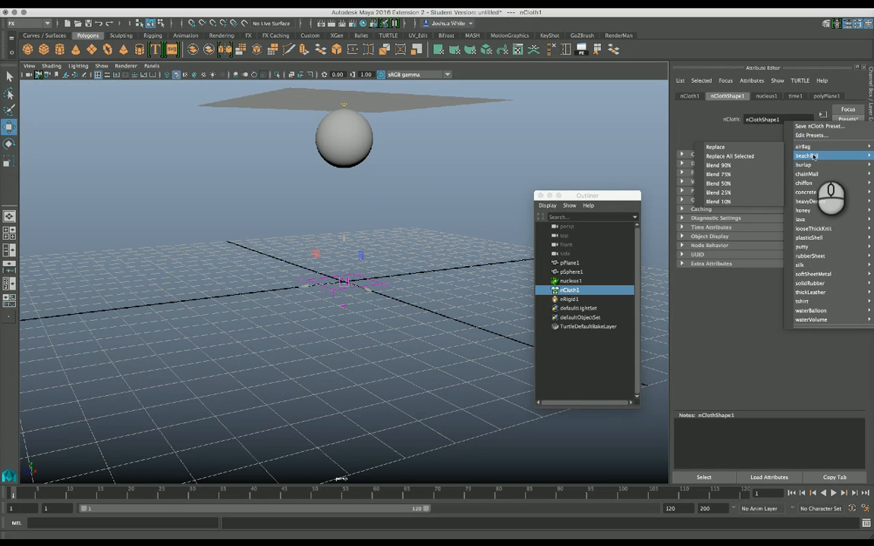
mouse_move(815, 177)
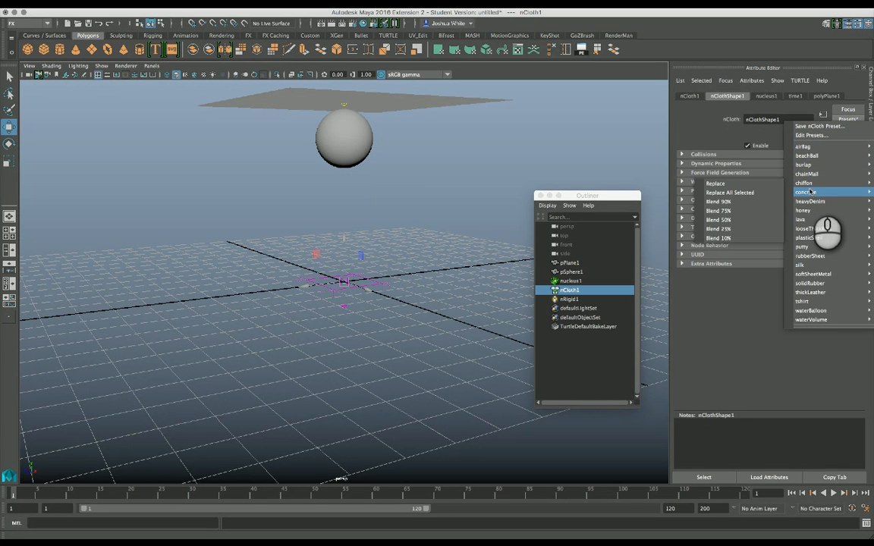
mouse_move(822, 221)
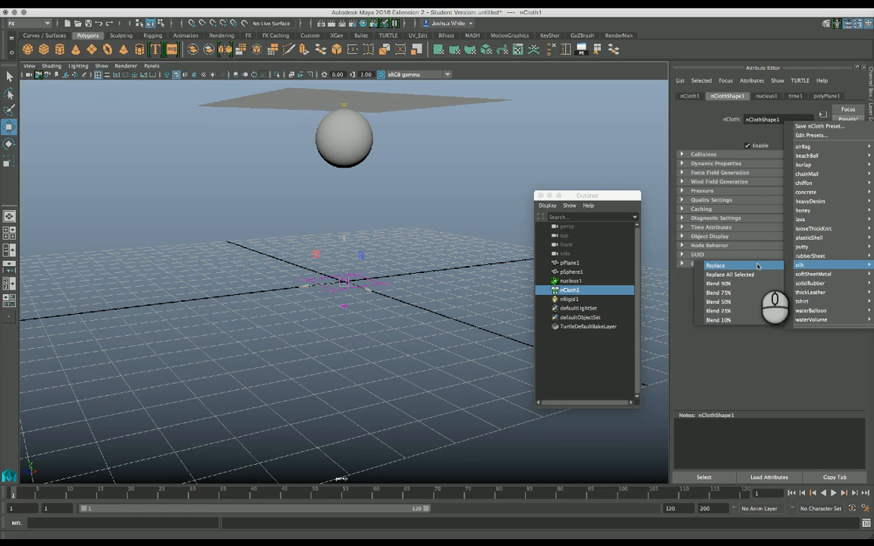
click(757, 266)
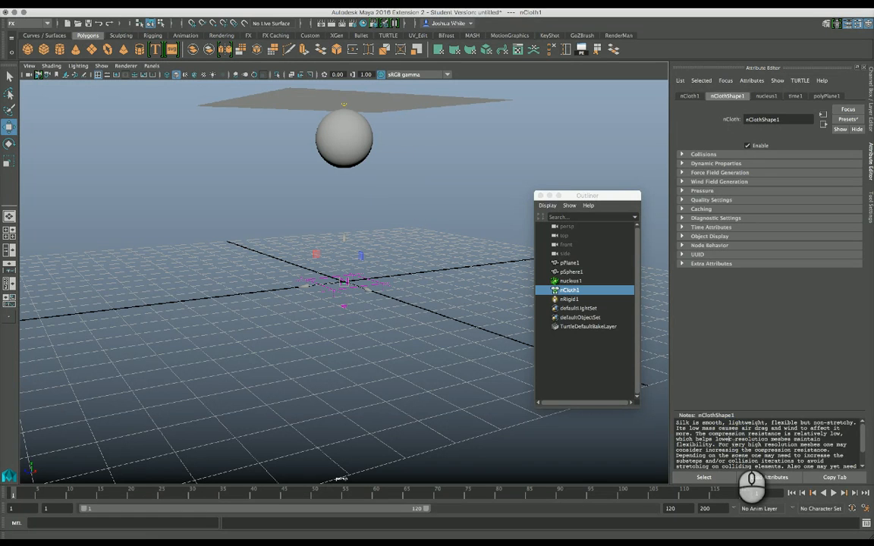
- Read the silk preset's notes and play the simulation to check how the cloth drapes over the sphere
scroll(729, 440, down, 3)
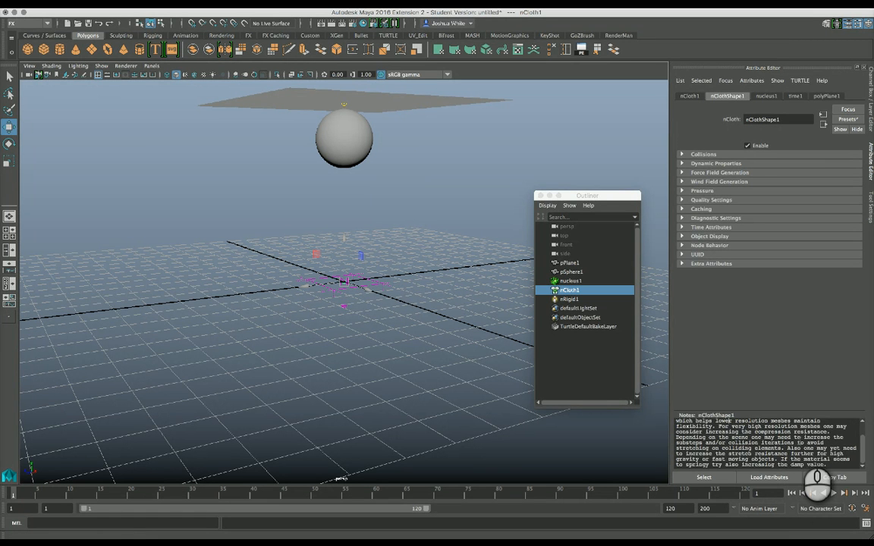
scroll(733, 440, up, 3)
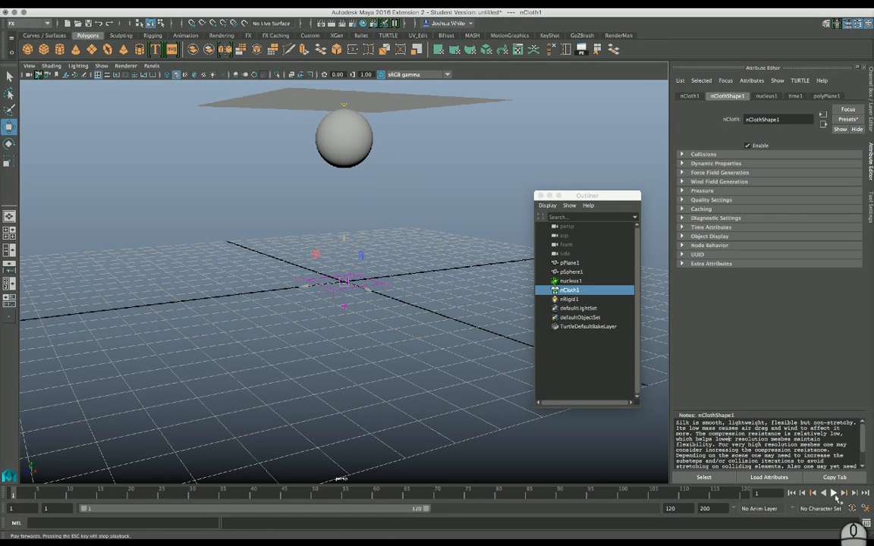
click(834, 493)
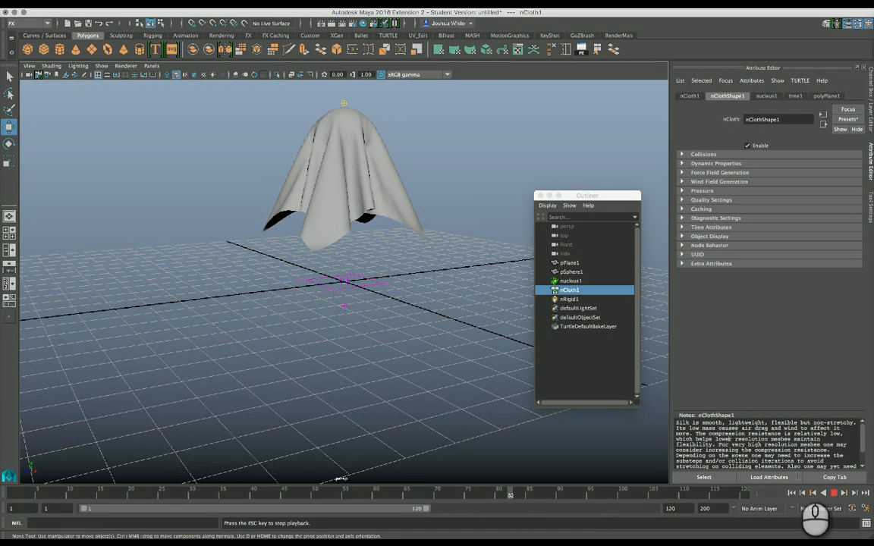
click(835, 494)
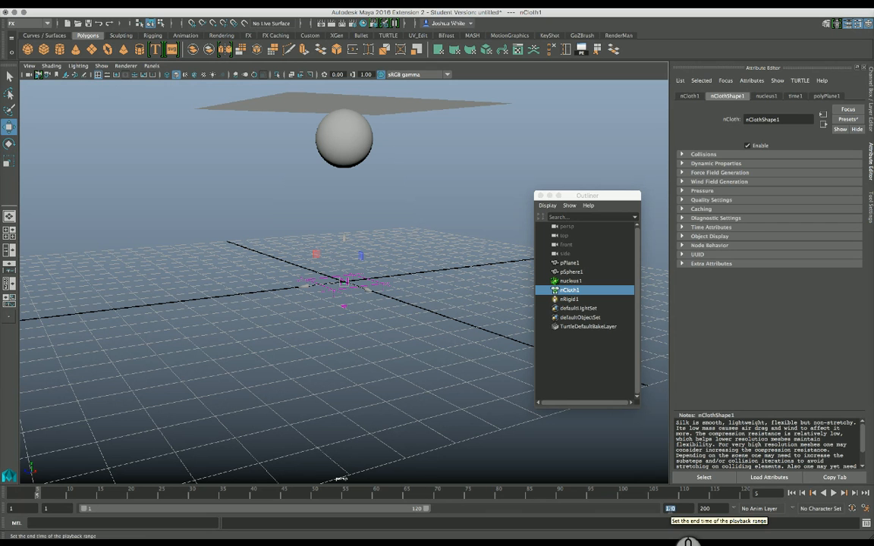
- Set the playback range's end time to 200 and continue past the Student Version File notice
text(2)
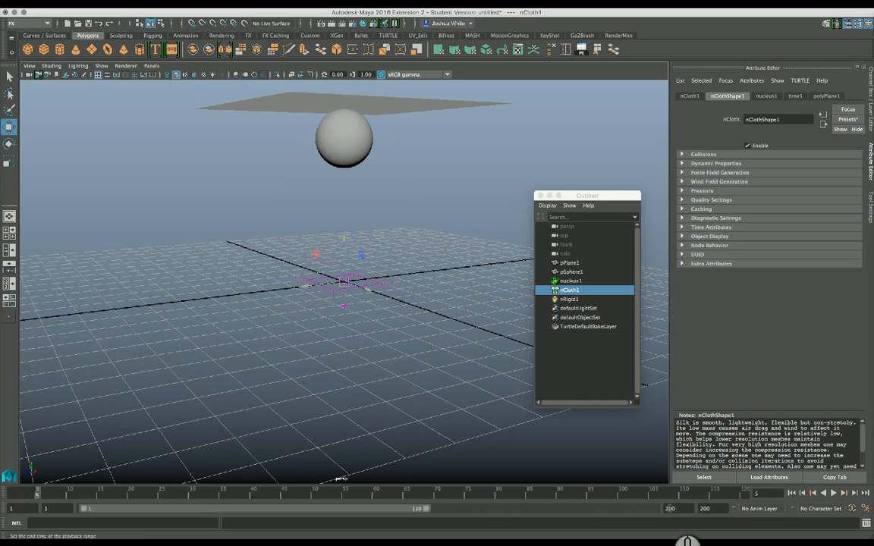
key(Return)
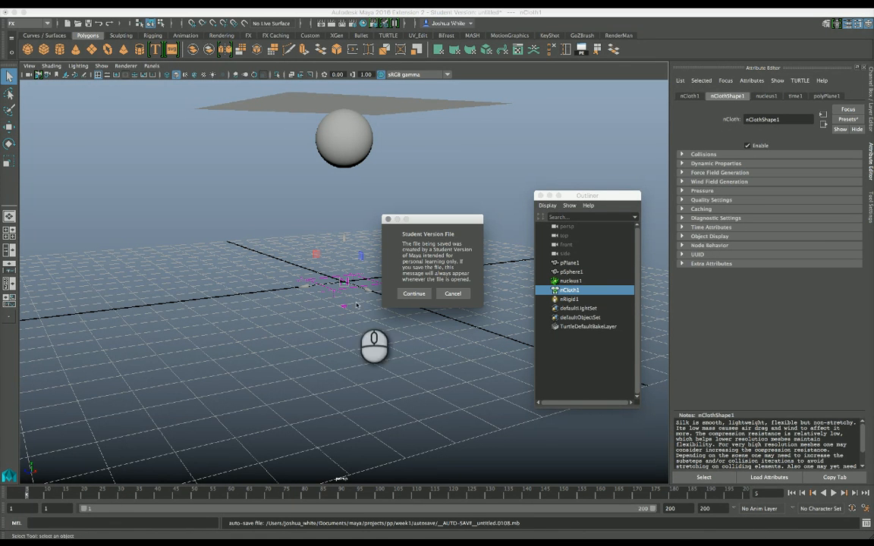
click(414, 294)
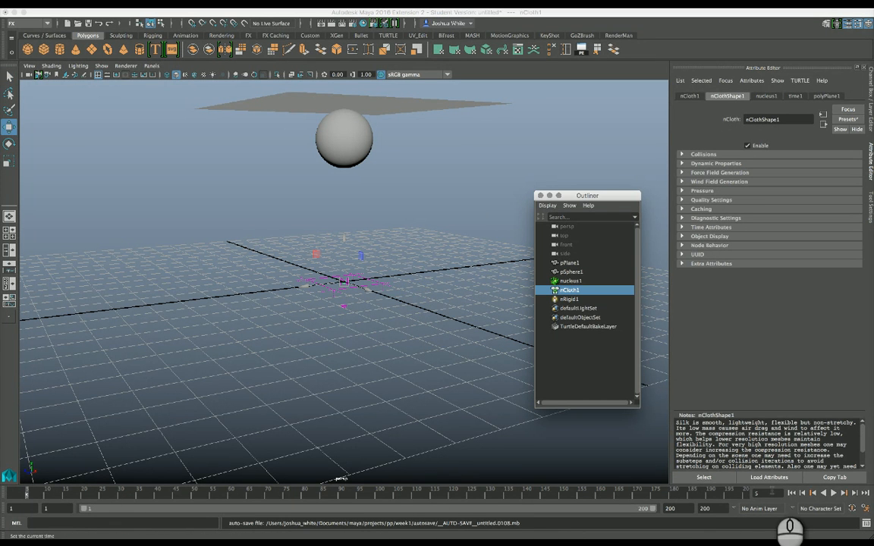
- Replay the silk simulation from the first frame over the longer range and stop it at frame 138
click(791, 494)
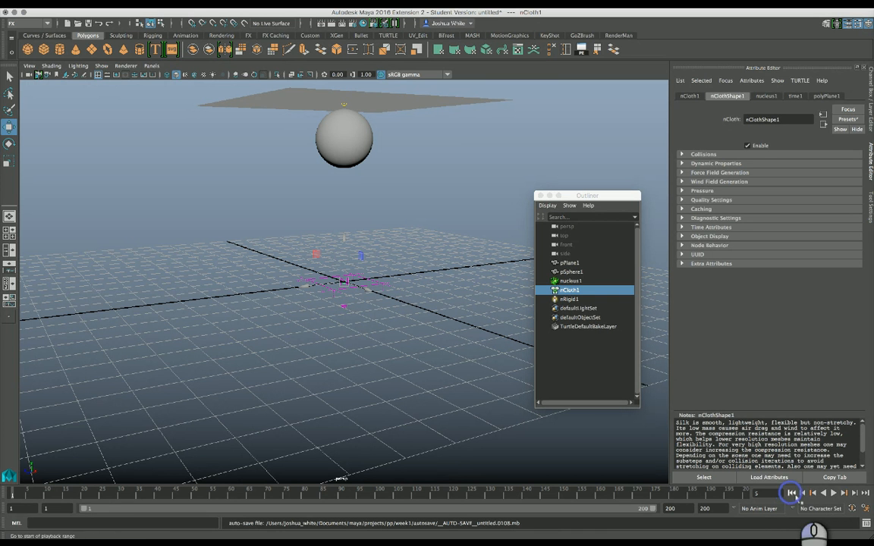
click(833, 493)
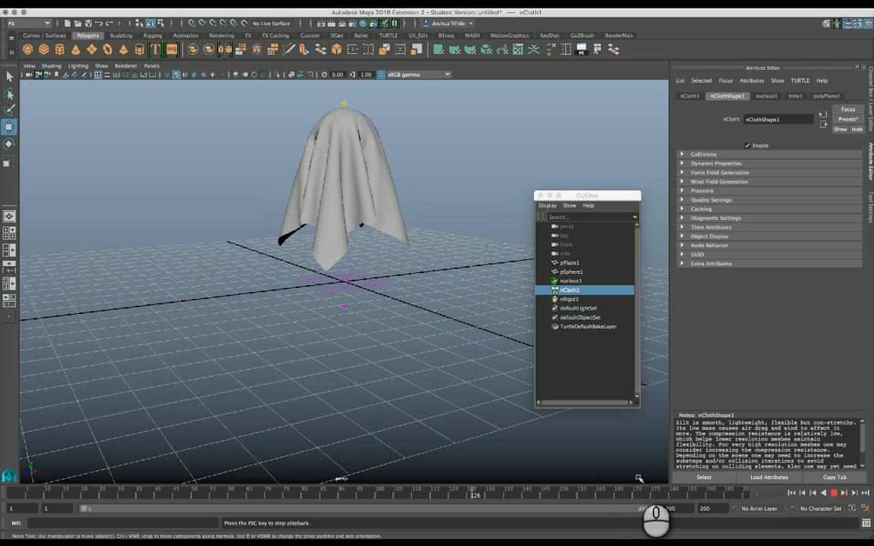
click(835, 494)
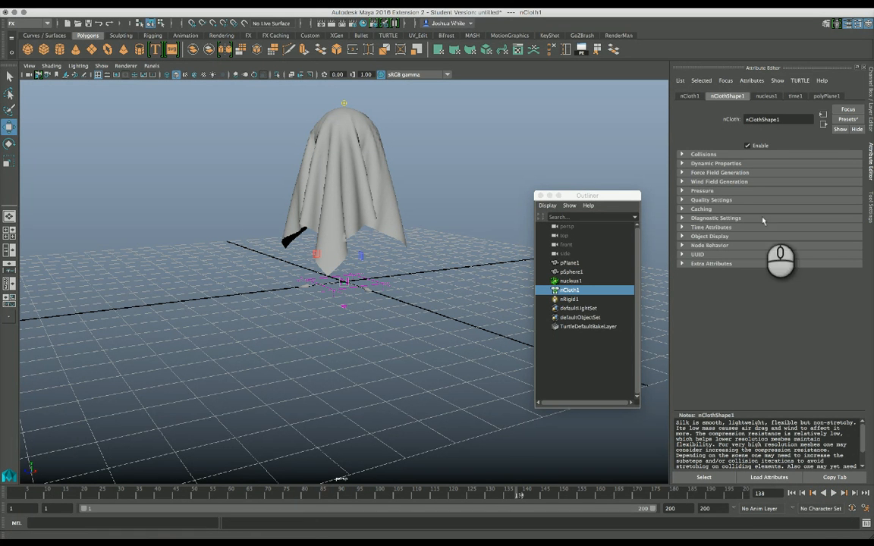
- Review the silk preset's notes on the nCloth shape about how lower resolution meshes keep their flexibility
click(765, 442)
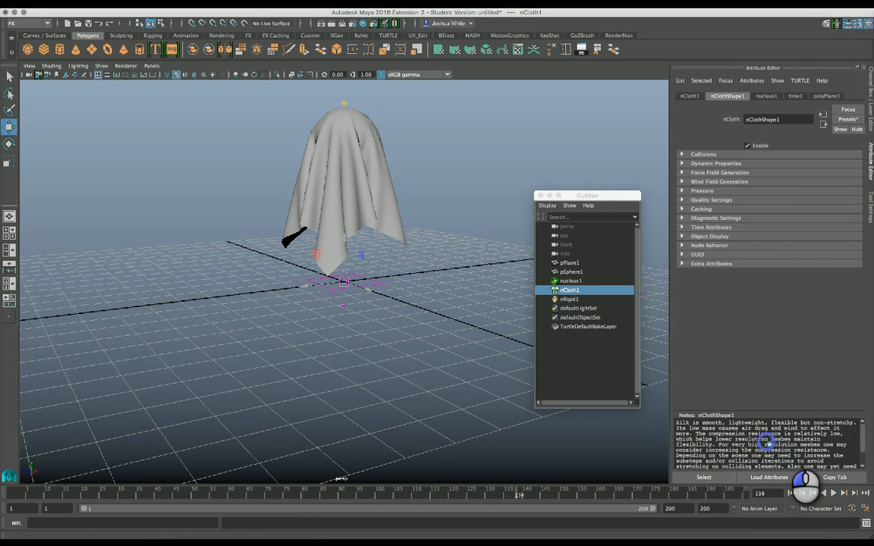
drag(768, 443, 738, 444)
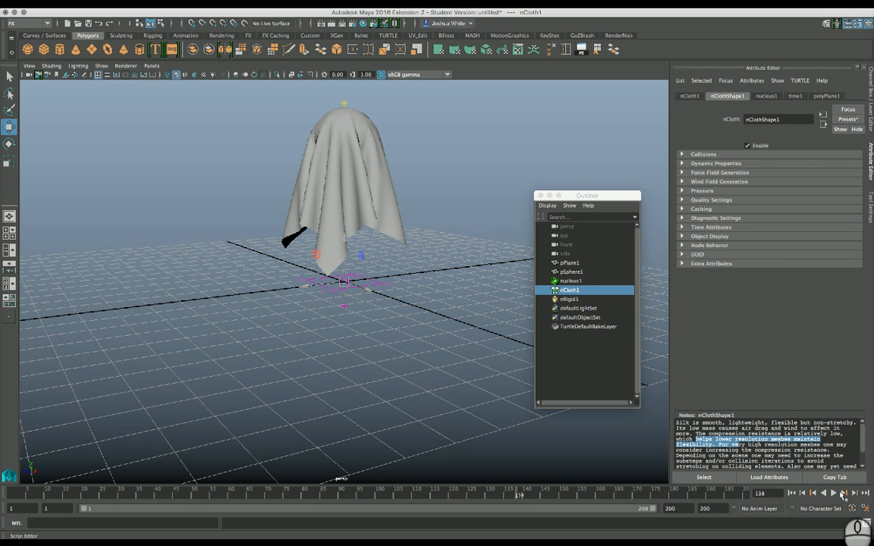
click(689, 97)
click(724, 96)
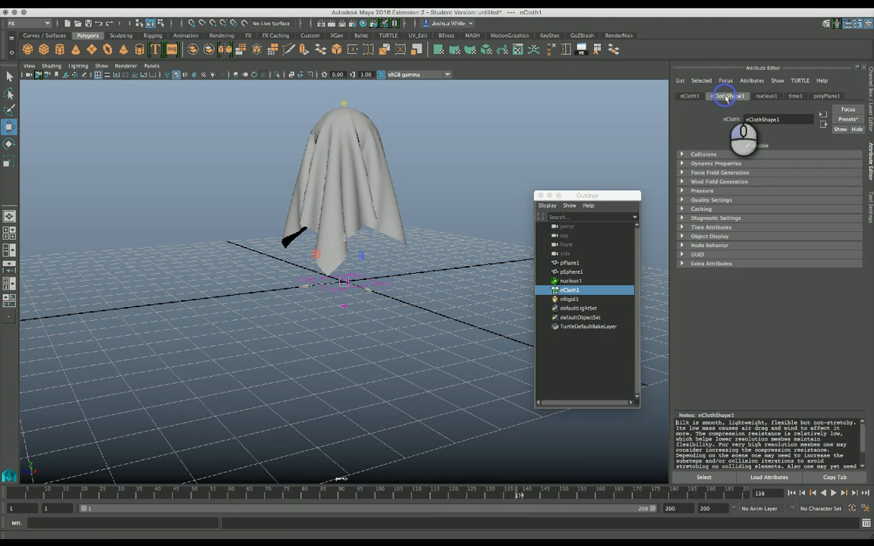
- Try Vertex as the nCloth shape's collision flag, and set the flag back to Face
click(682, 156)
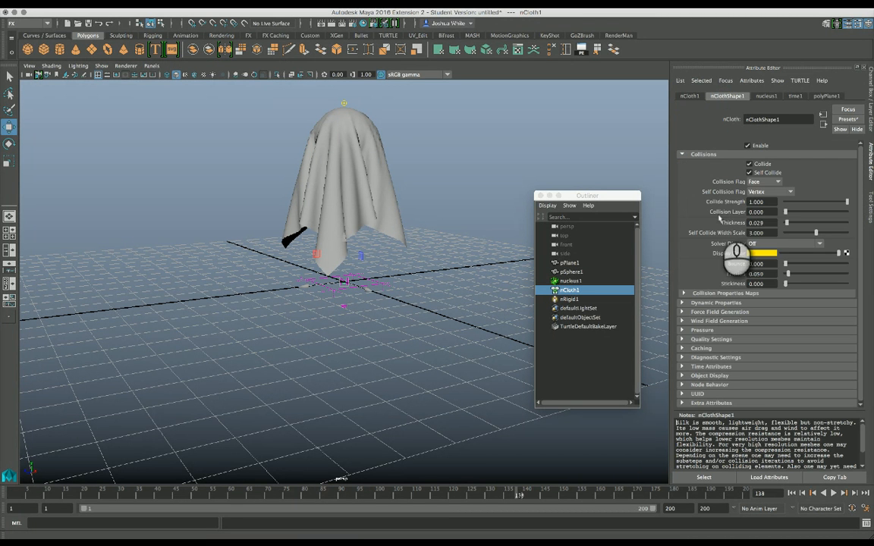
click(777, 183)
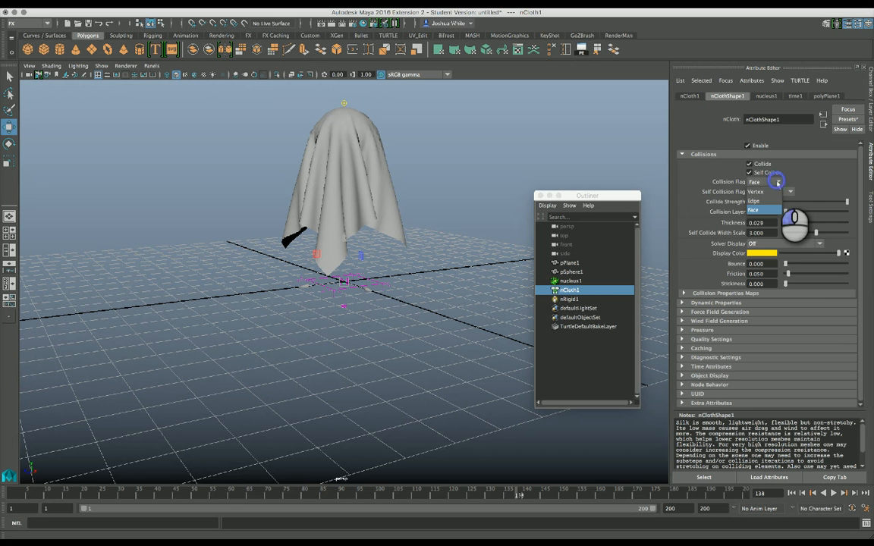
click(755, 209)
click(755, 192)
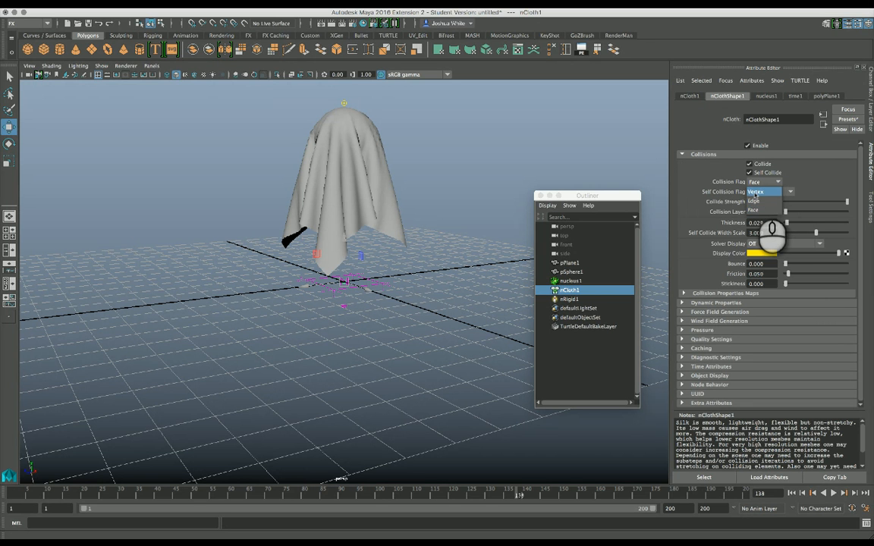
click(755, 194)
click(777, 183)
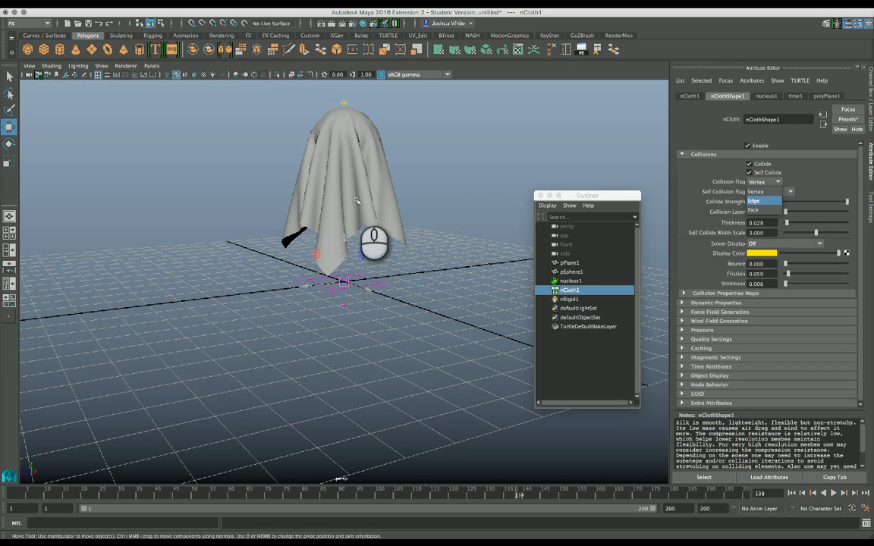
click(758, 212)
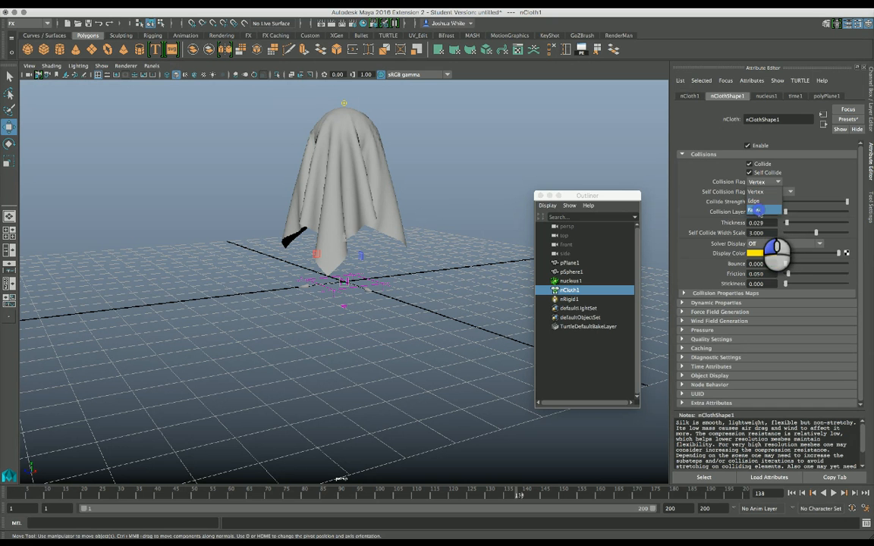
- Look over the nCloth shape's collision maps and dynamic properties, and raise Damp to about 0.451
click(685, 294)
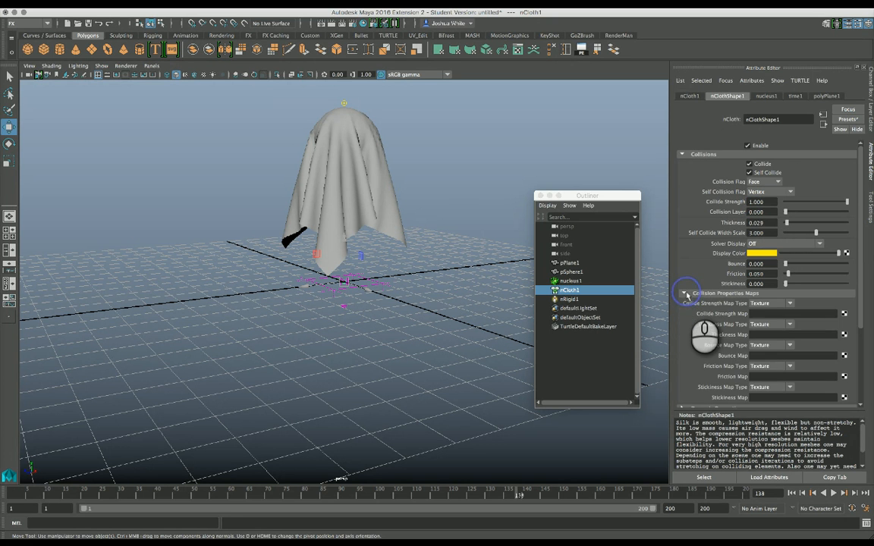
scroll(733, 303, down, 3)
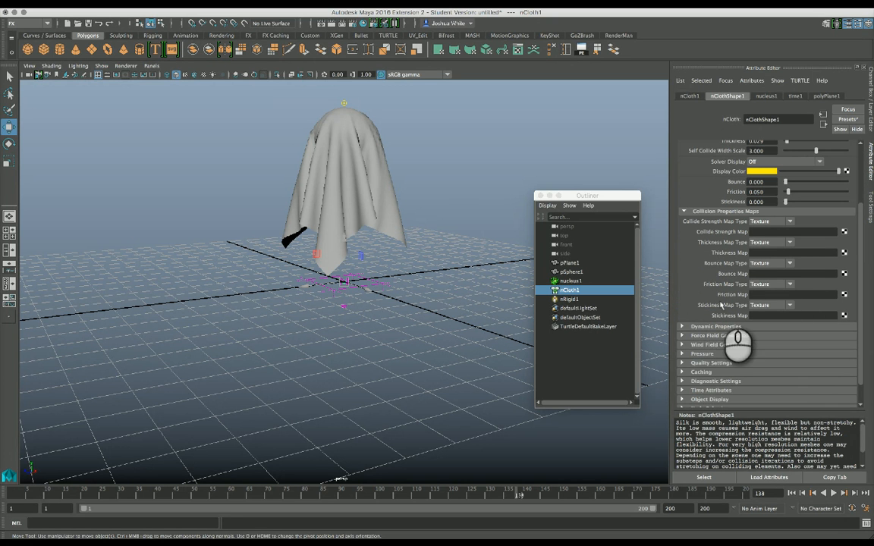
click(715, 326)
scroll(717, 328, down, 4)
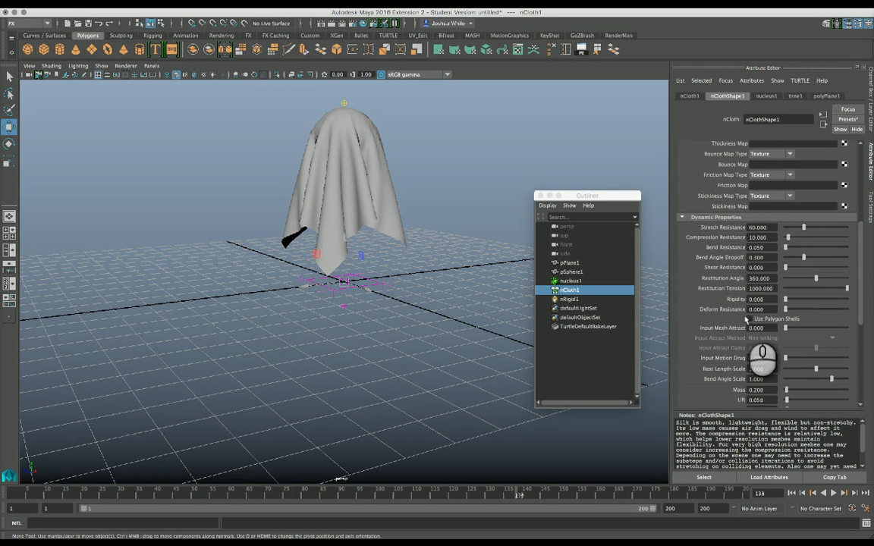
scroll(733, 319, down, 2)
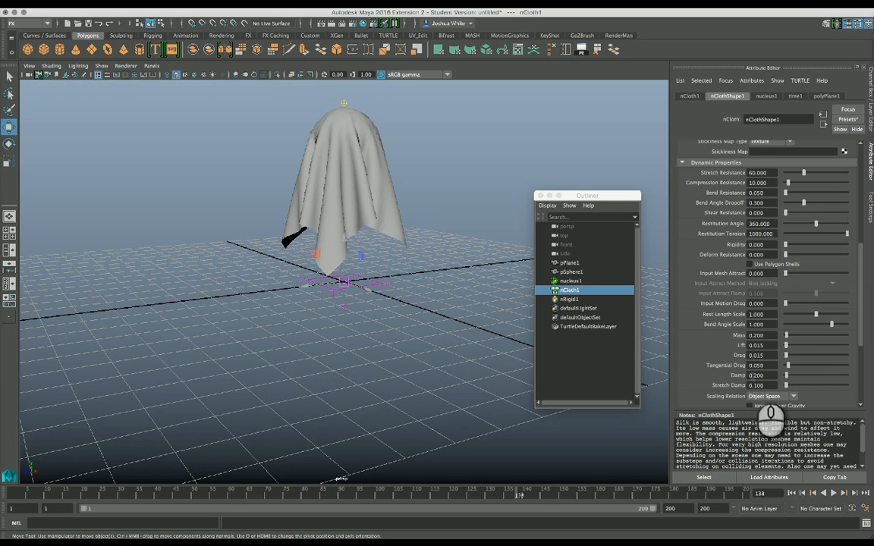
drag(786, 374, 787, 376)
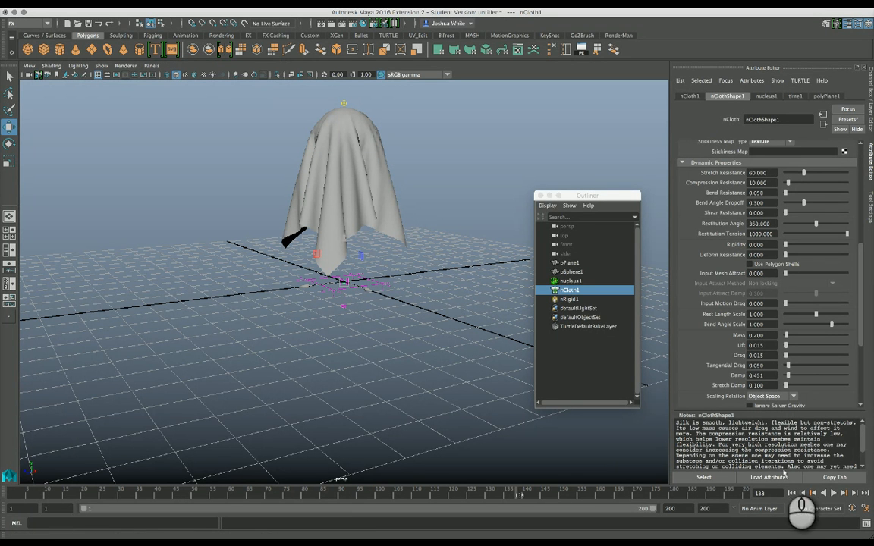
- Replay the simulation from the first frame with the new damping and stop it at frame 15
click(791, 492)
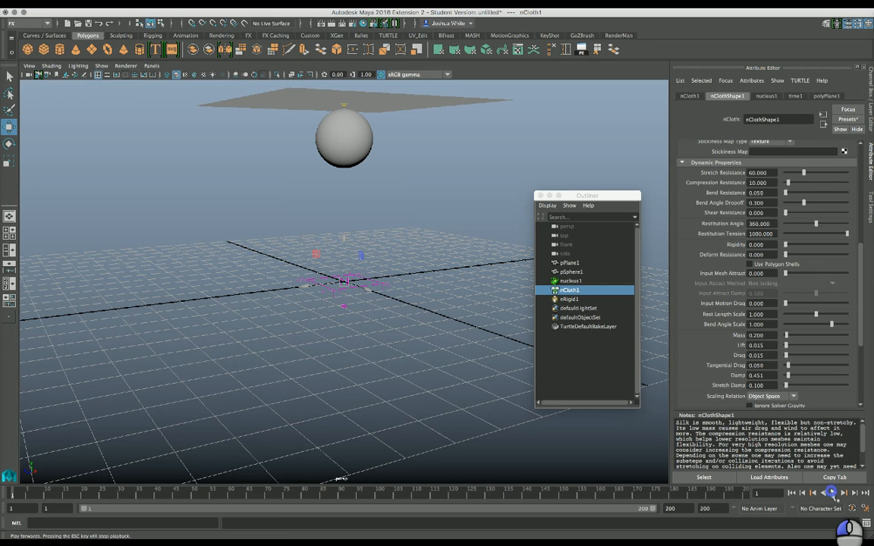
click(832, 492)
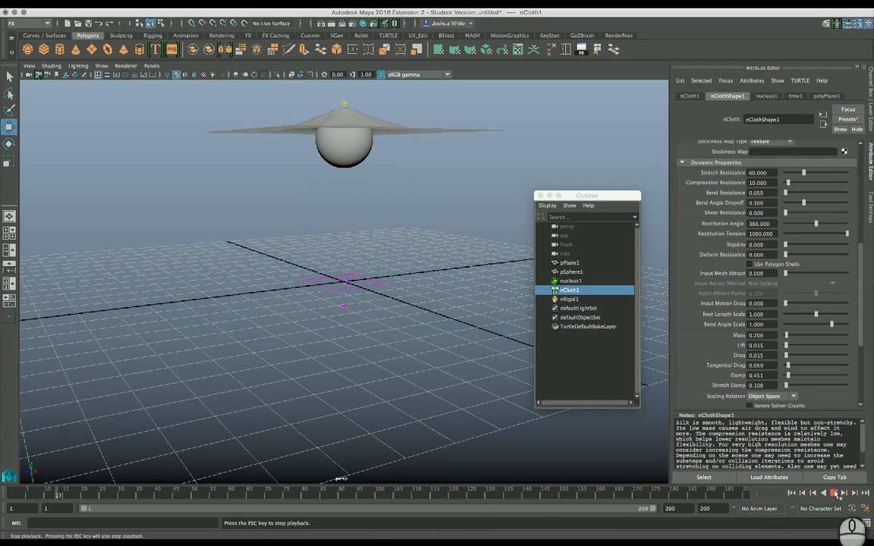
key(Escape)
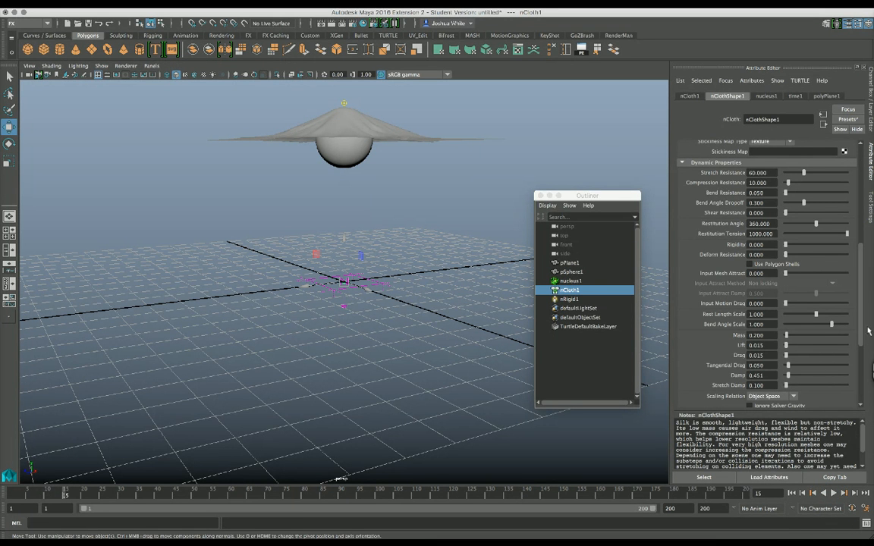
- Look through the nCloth shape's other attributes, resume the simulation and stop it at frame 42
scroll(862, 313, down, 5)
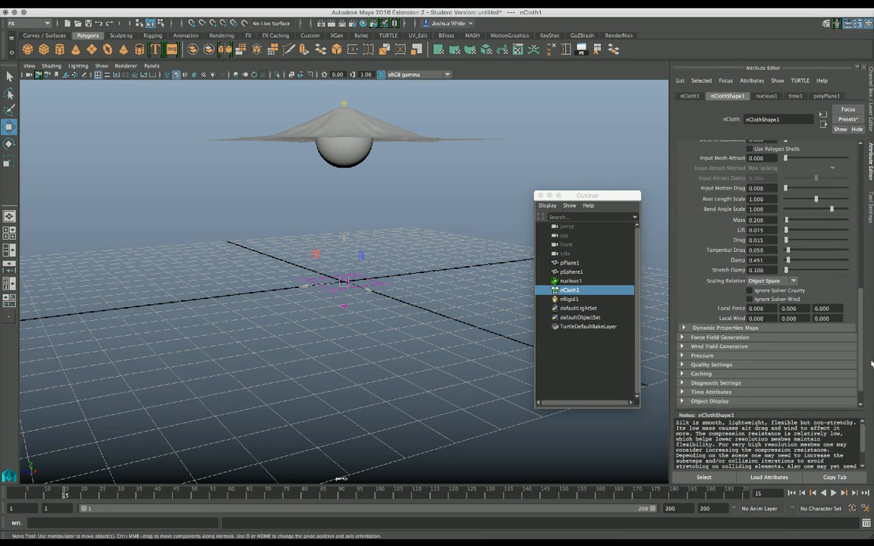
scroll(846, 203, up, 10)
scroll(846, 203, down, 4)
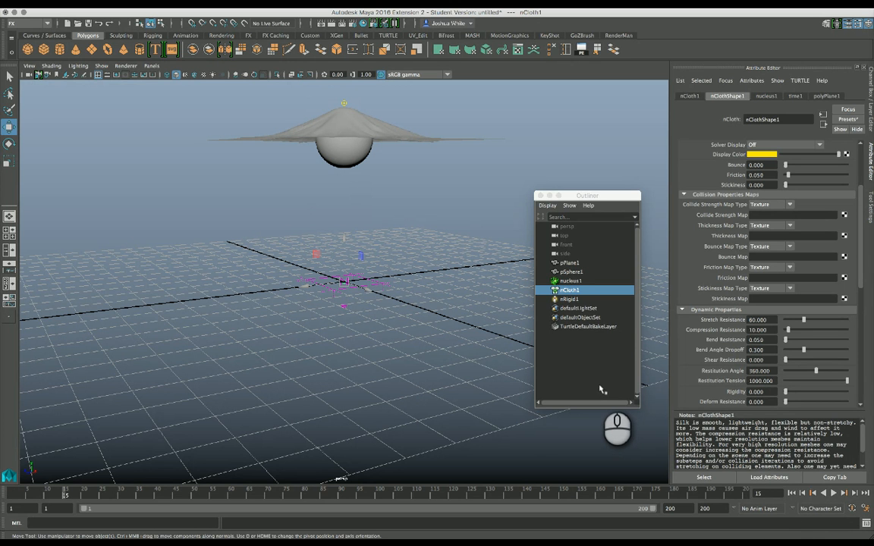
click(834, 493)
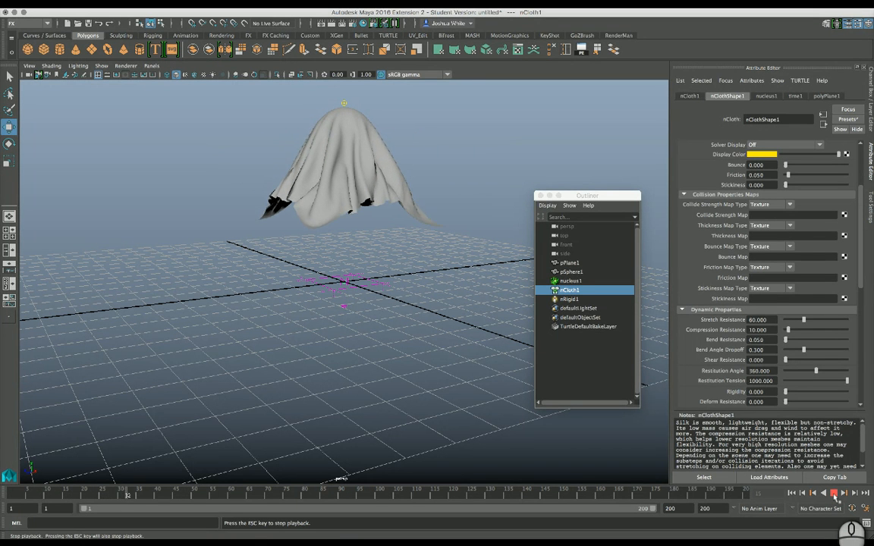
click(834, 494)
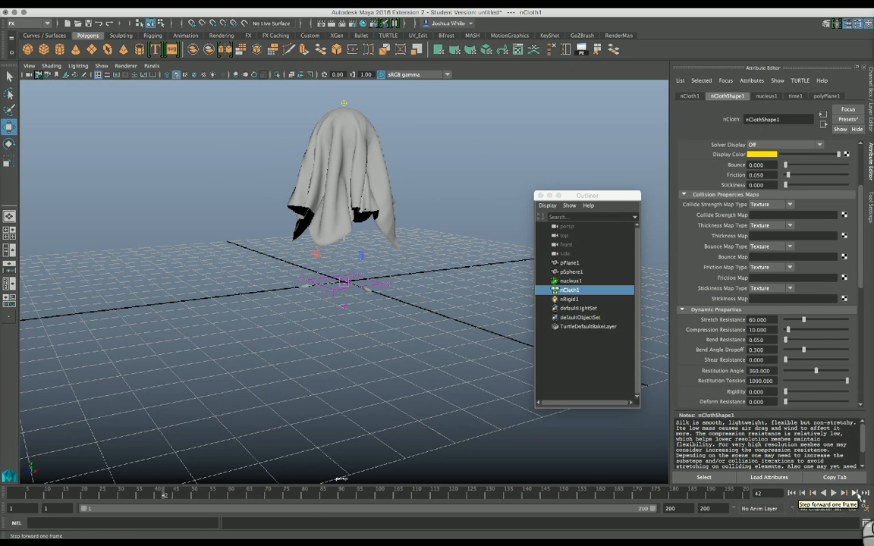
- Advance the cloth simulation one frame at a time to frame 58
click(856, 493)
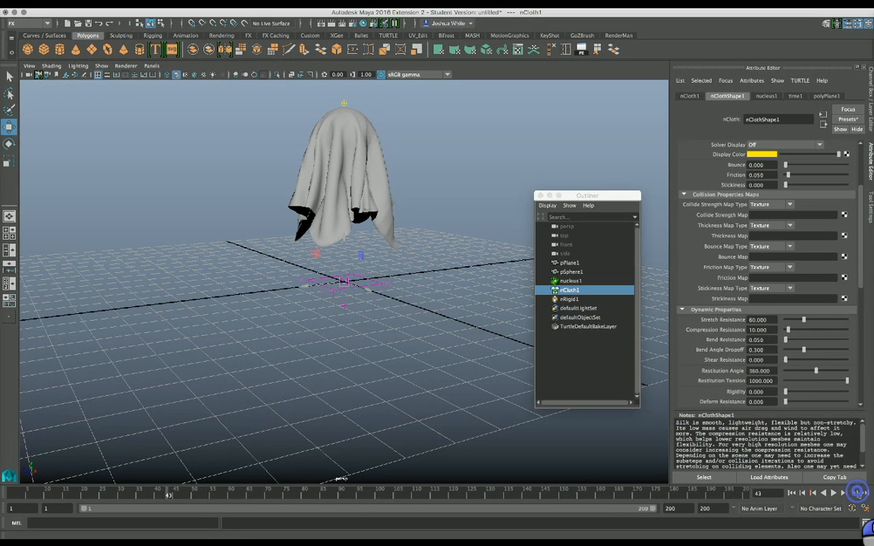
click(856, 493)
click(857, 493)
click(857, 493)
click(856, 493)
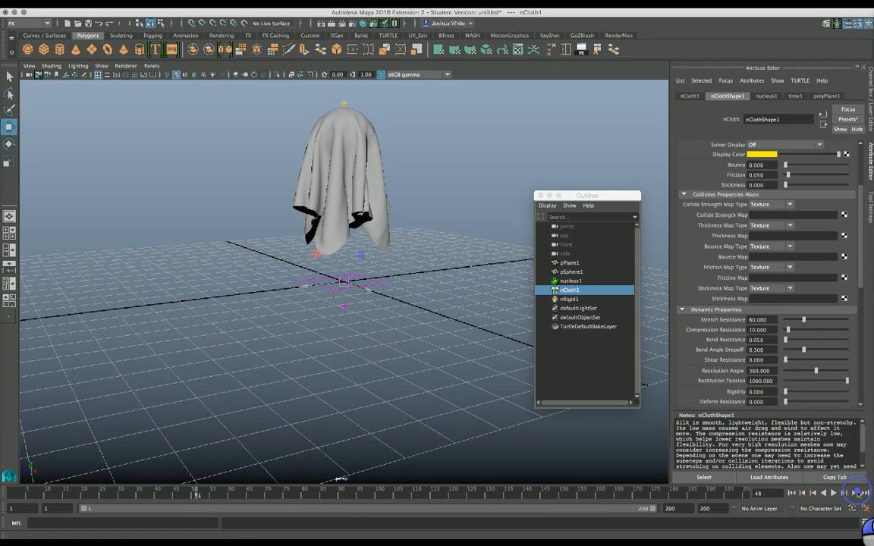
click(857, 494)
click(857, 493)
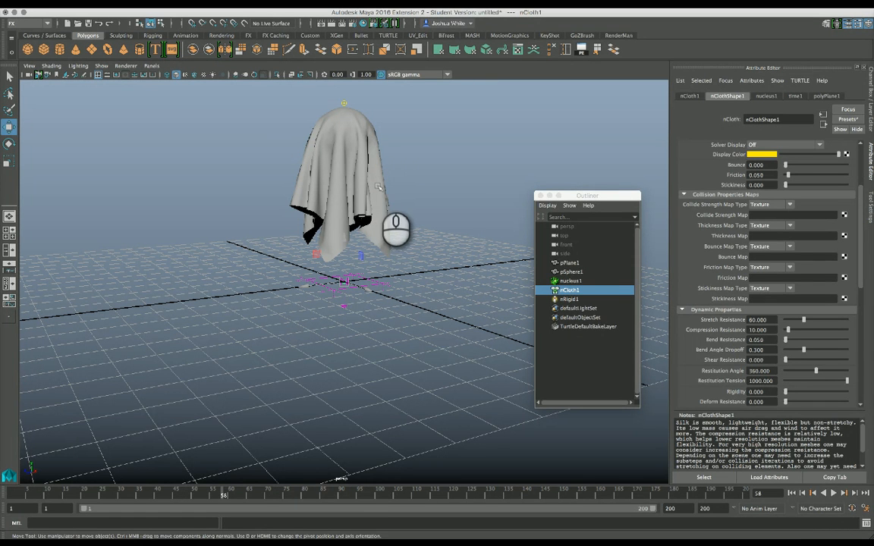
- Duplicate the draped cloth plane at this frame and move the copy along its X axis, clear of the original
click(345, 168)
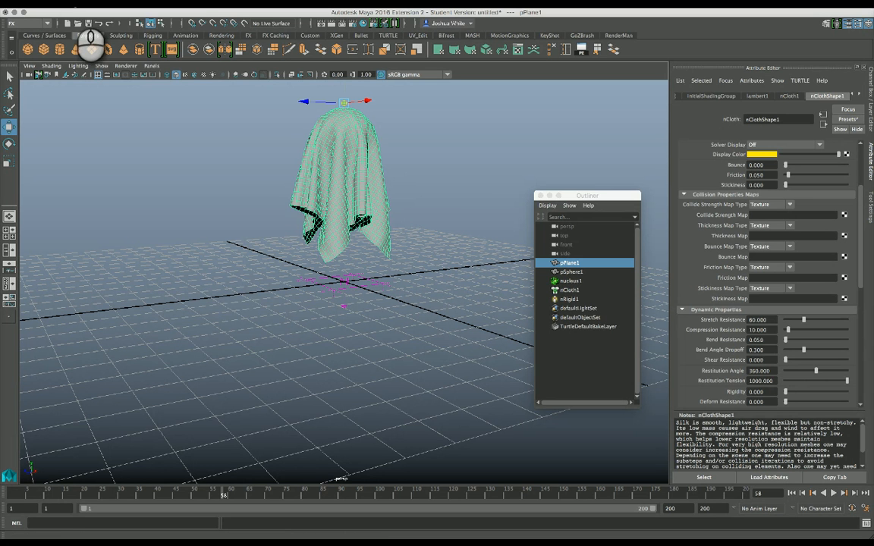
click(68, 3)
click(94, 133)
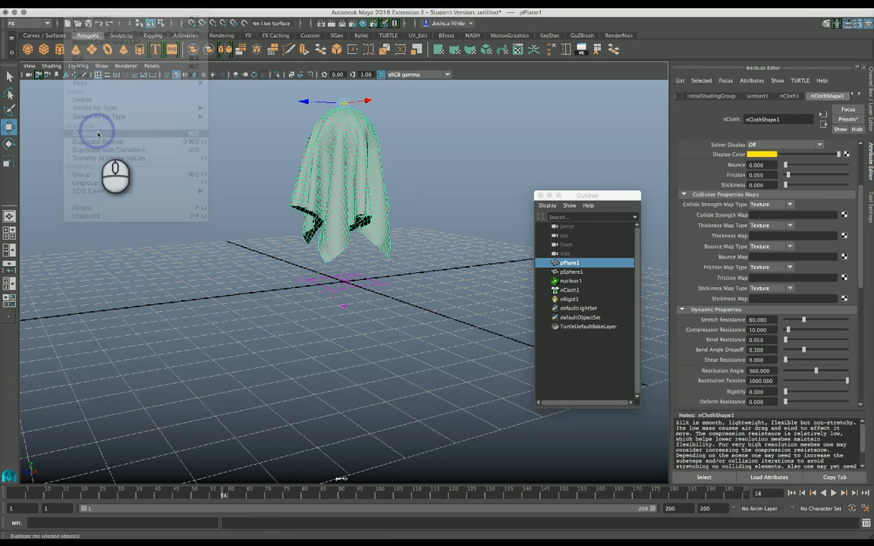
click(574, 307)
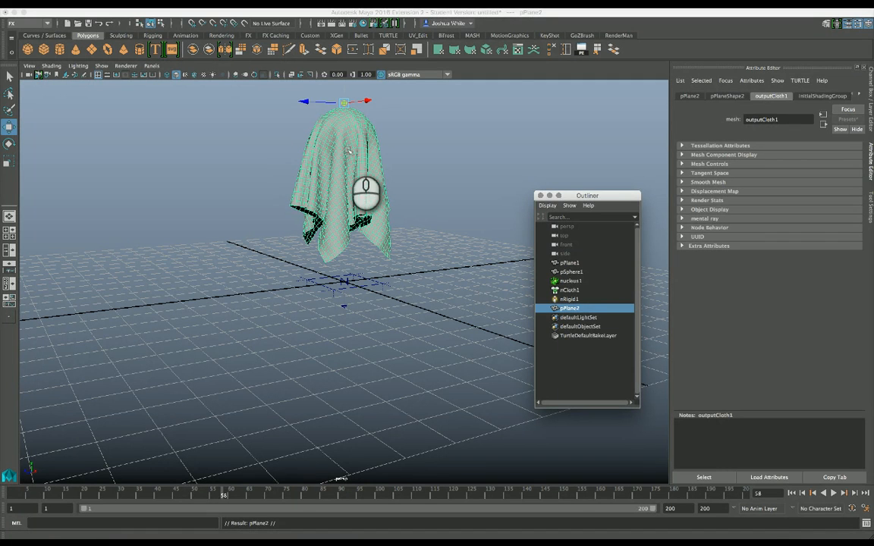
drag(369, 102, 525, 179)
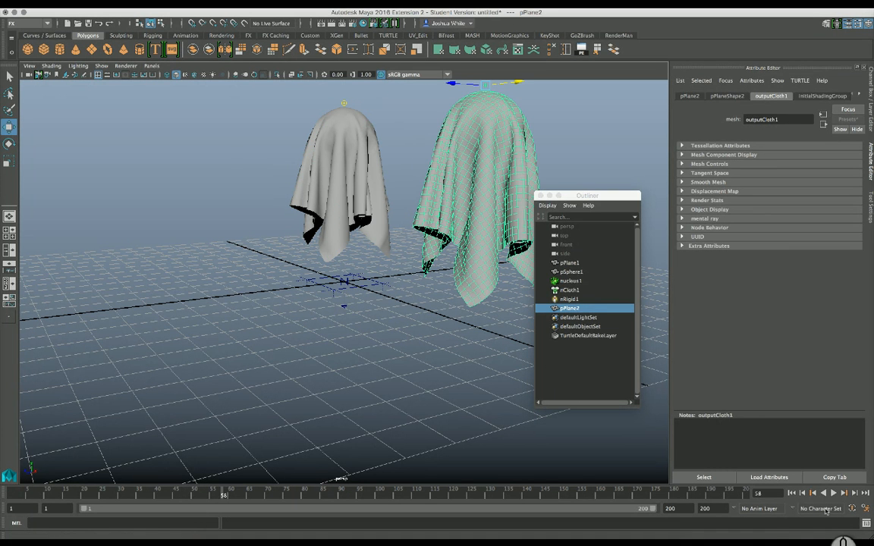
- Play the simulation on to frame 121 to compare the original cloth with the duplicated mesh
click(834, 493)
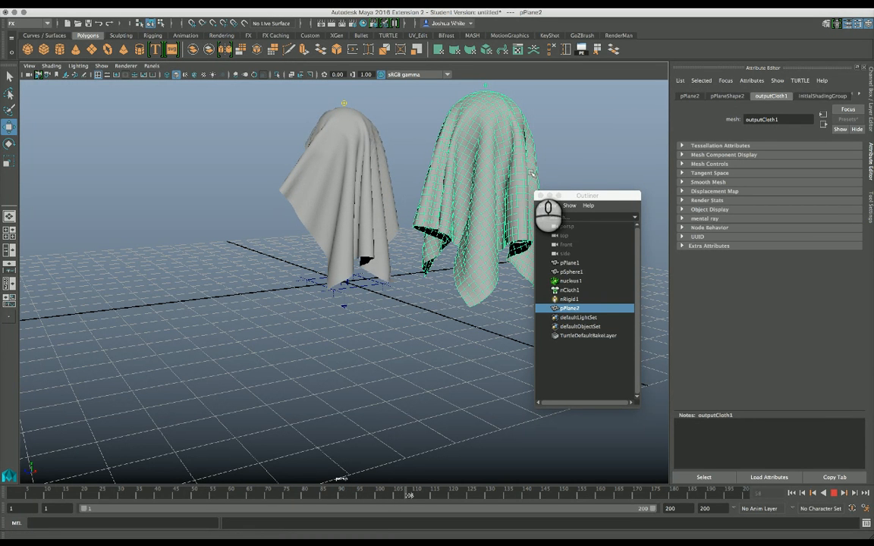
click(833, 493)
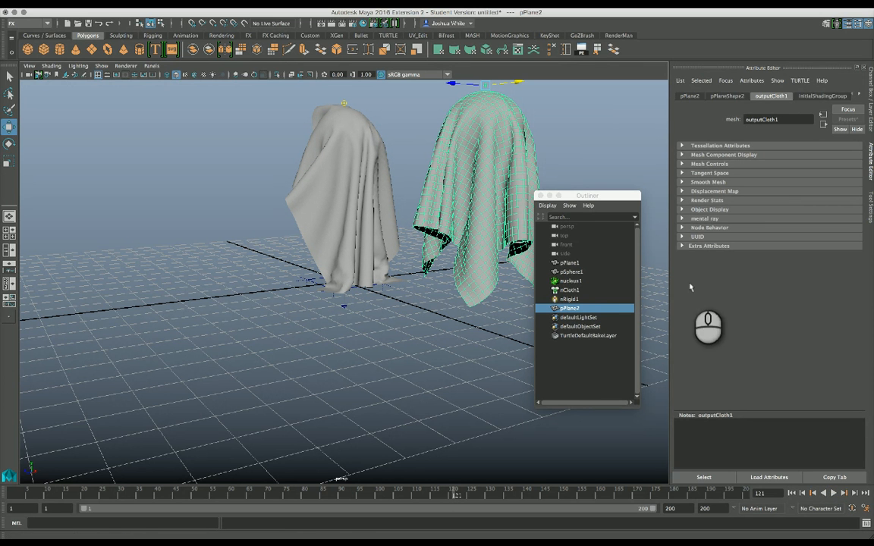
- Delete pSphere1, nucleus1 and nCloth1 from the scene, and select the leftover original plane pPlane1
click(570, 263)
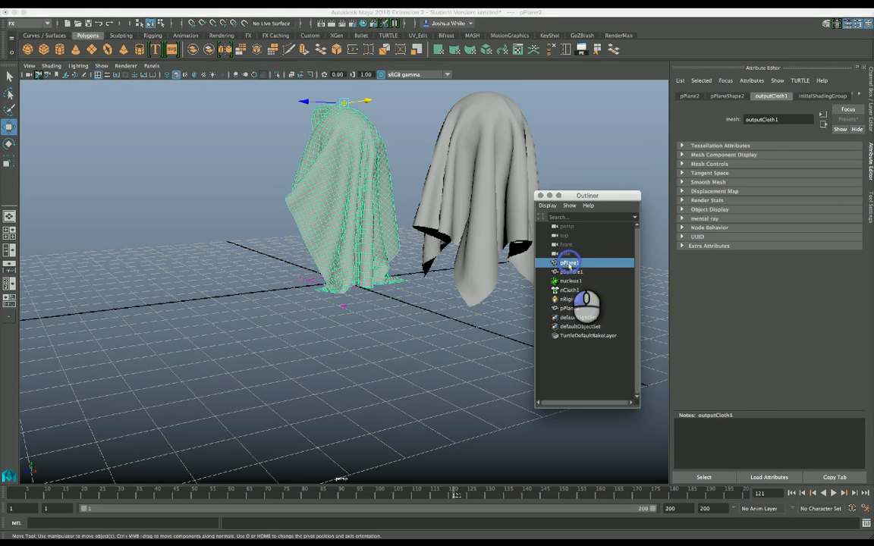
click(570, 271)
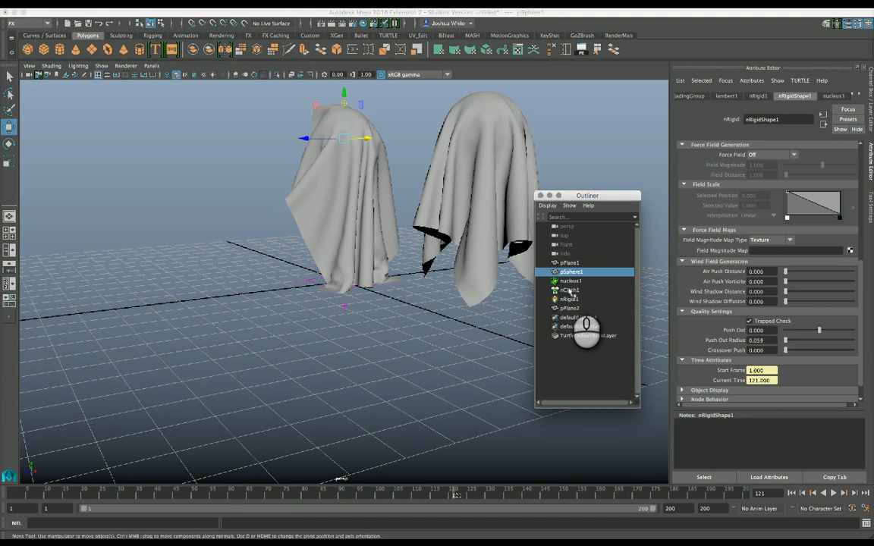
shift+click(570, 289)
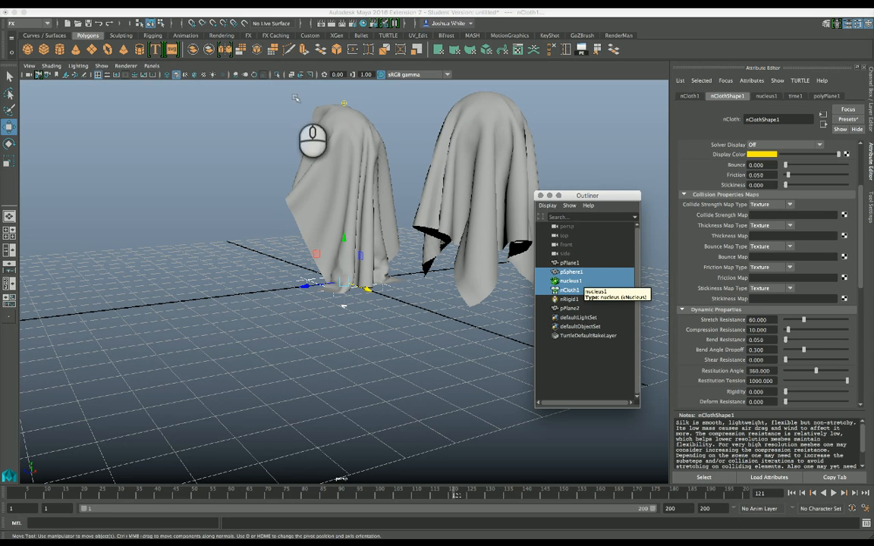
click(76, 6)
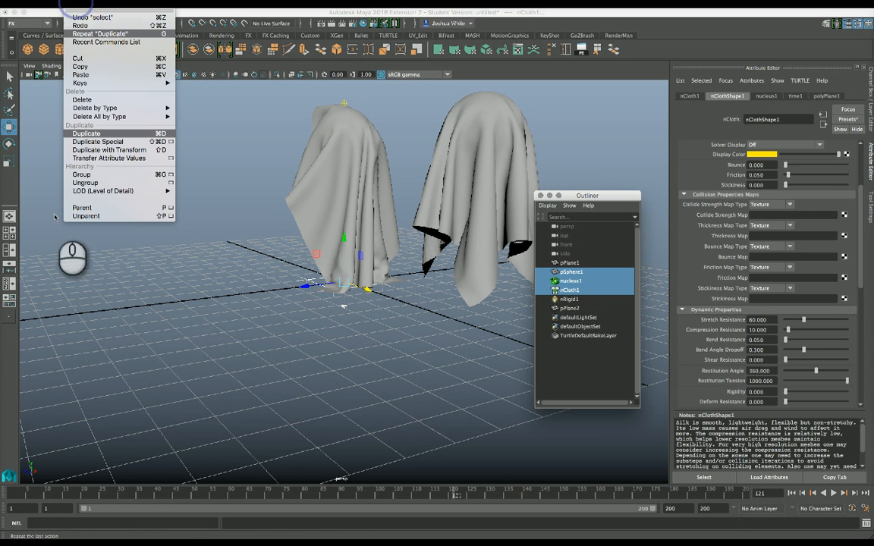
click(82, 100)
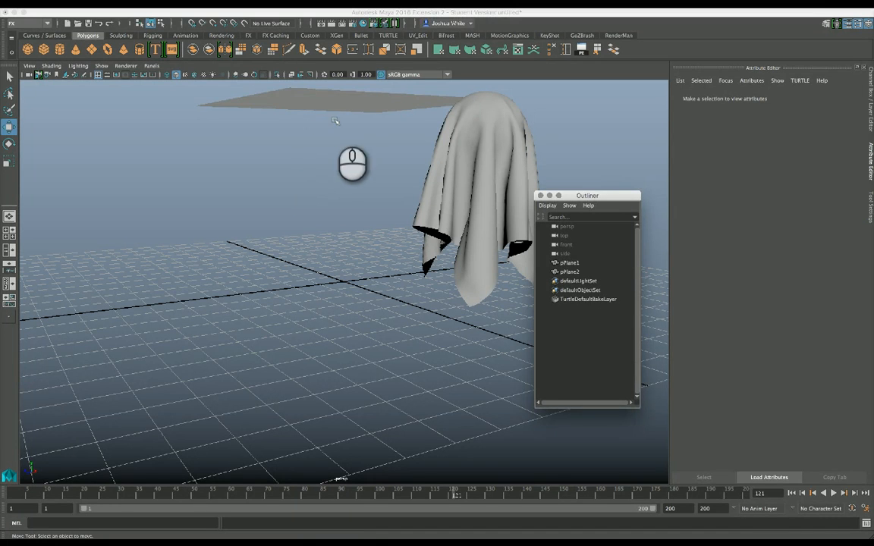
click(343, 100)
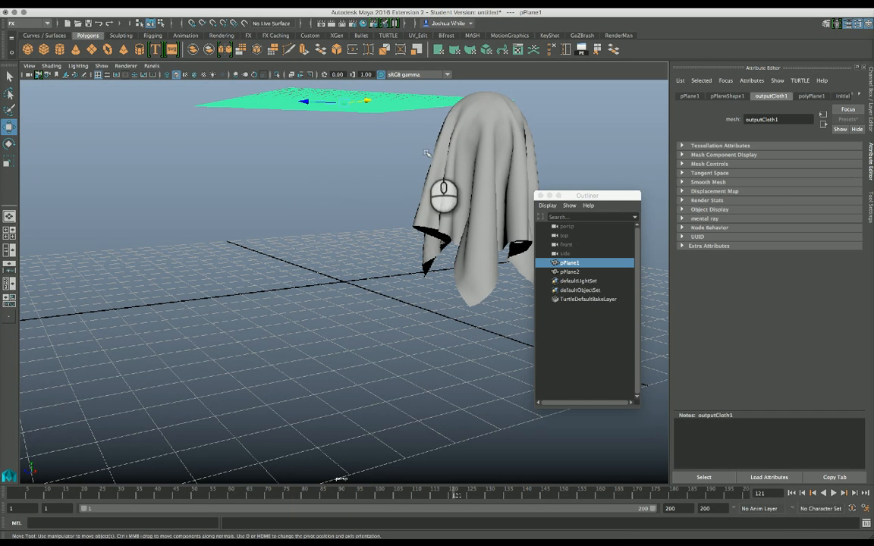
- Undo the earlier selection and deletion, and delete nucleus1, nCloth1 and the original cloth plane pPlane1 together
click(98, 24)
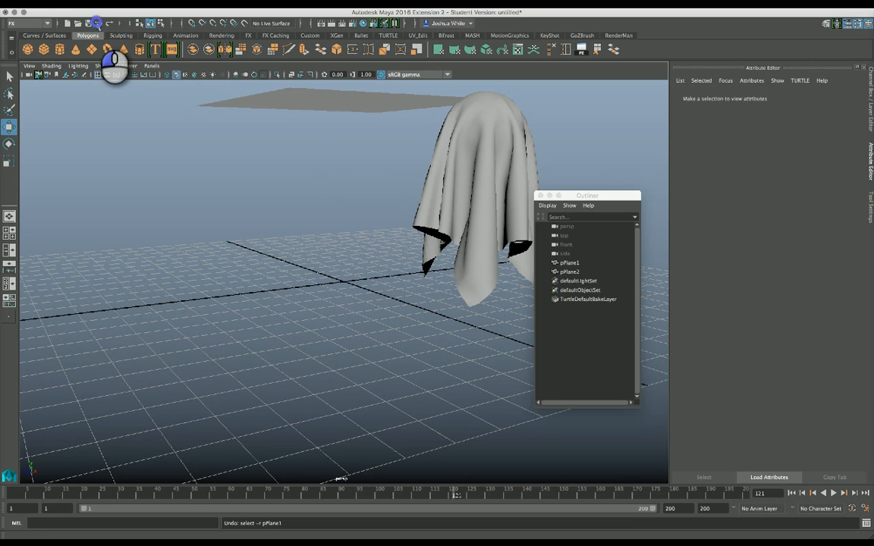
click(98, 23)
click(570, 281)
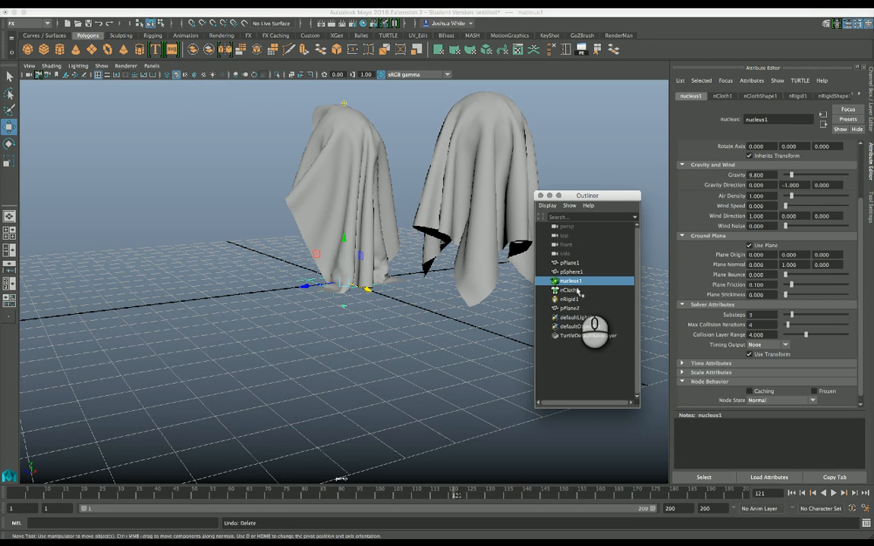
ctrl+click(578, 291)
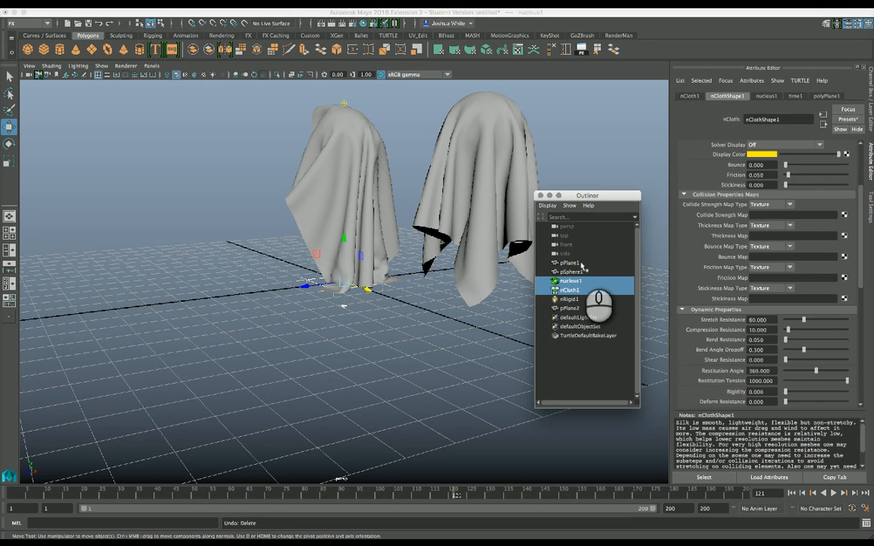
ctrl+click(570, 262)
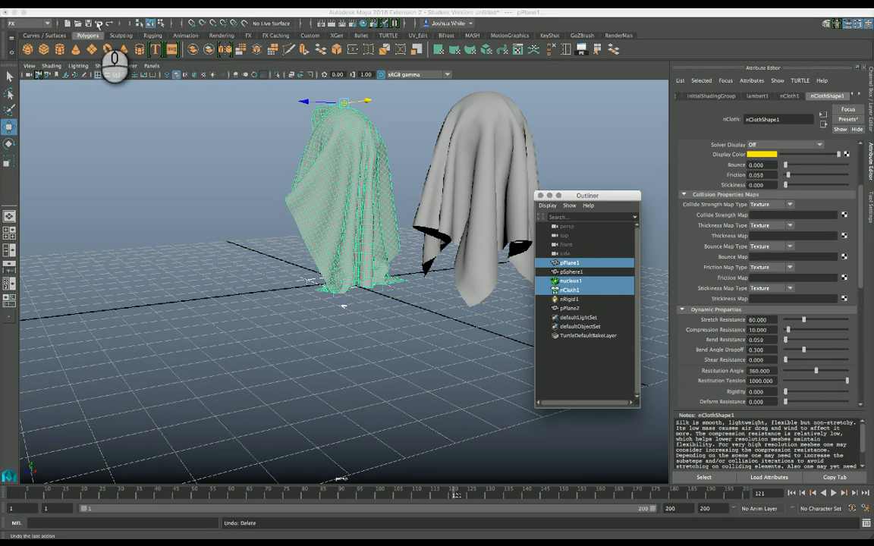
click(72, 4)
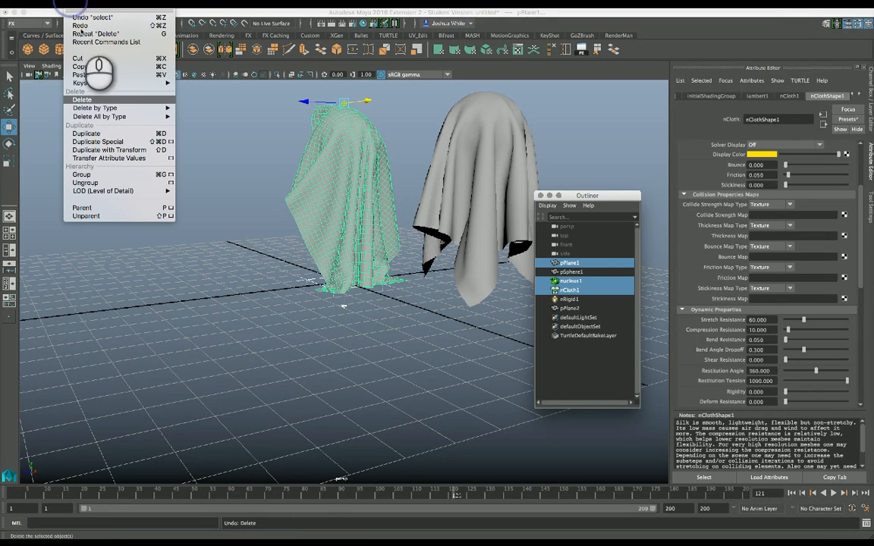
click(82, 98)
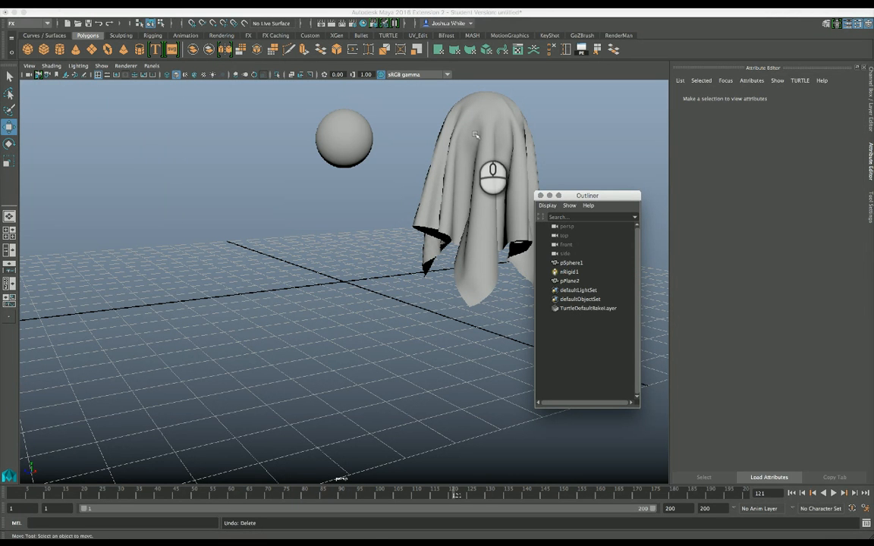
- Delete the collider sphere pSphere1 together with its nRigid1 node, and leave nothing selected
click(352, 132)
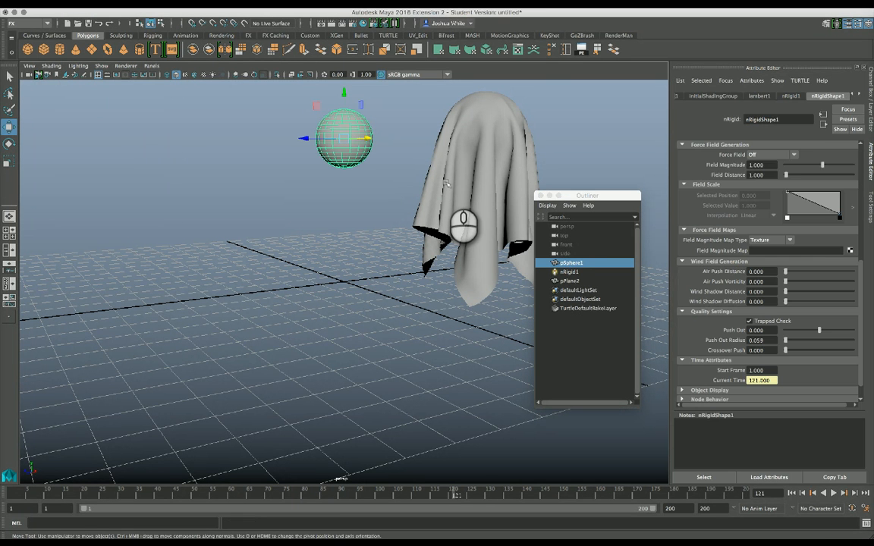
shift+click(575, 272)
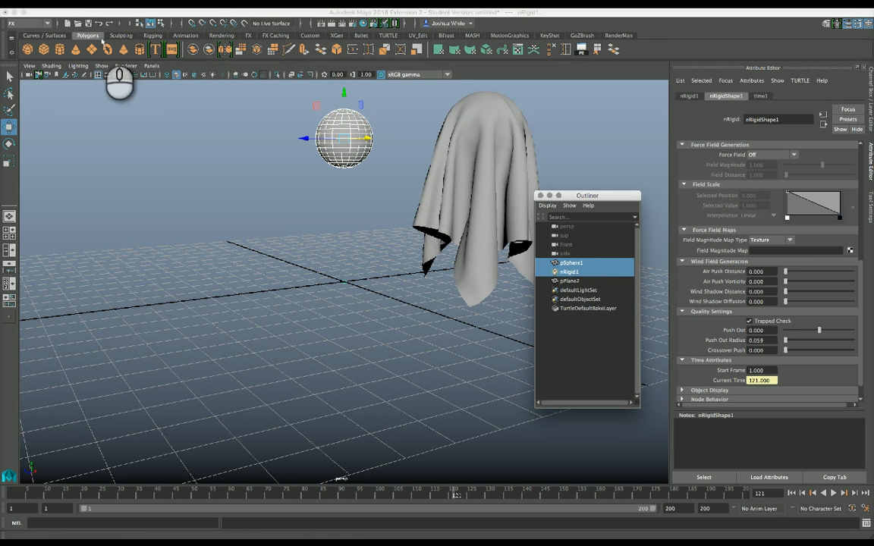
click(78, 9)
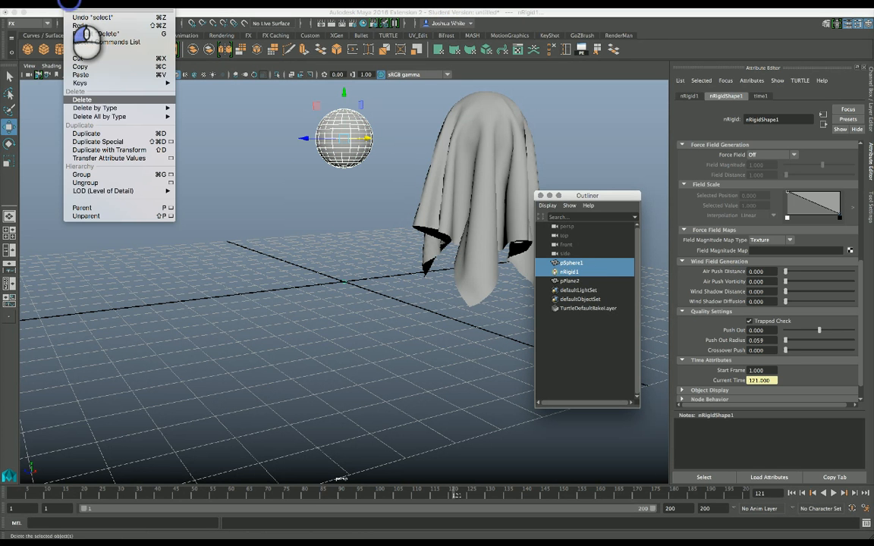
click(100, 100)
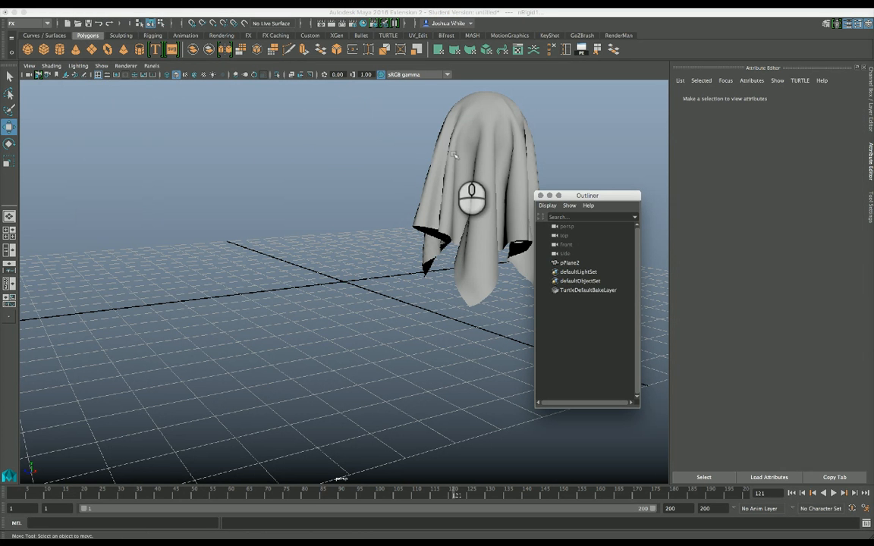
click(498, 174)
click(494, 350)
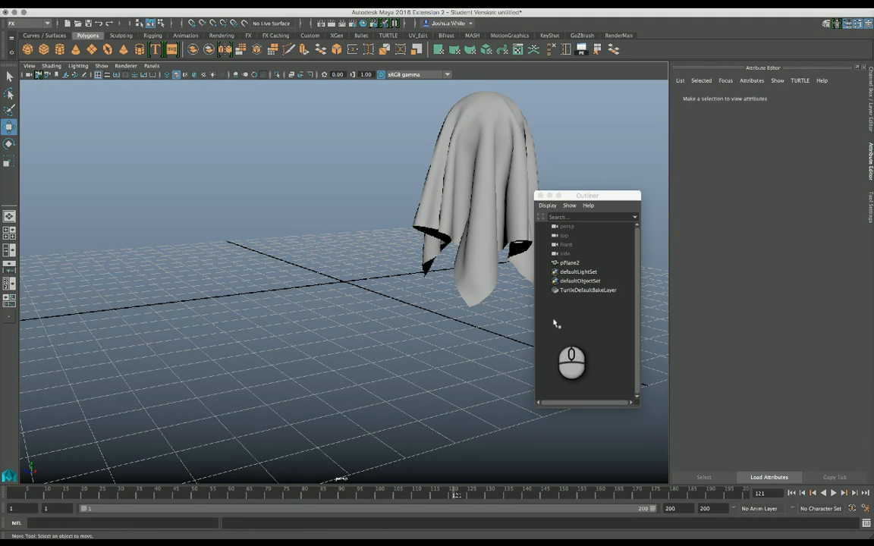
- Create a new polygon plane at the origin and scale it up uniformly into a floor extending well beyond the grid
scroll(317, 240, down, 4)
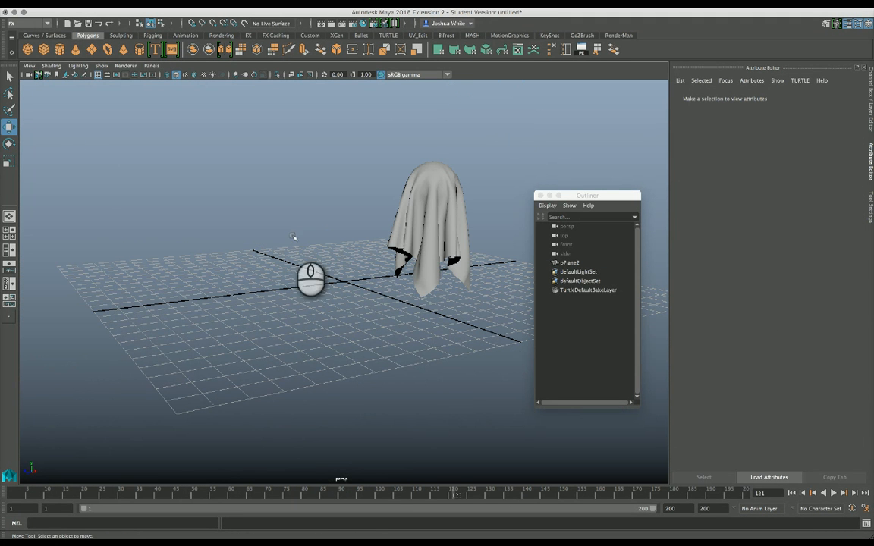
click(90, 47)
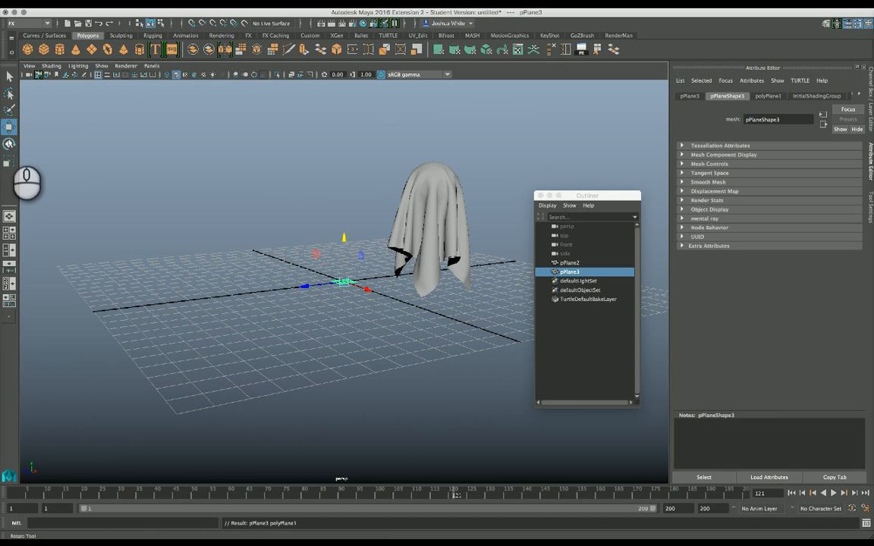
click(9, 161)
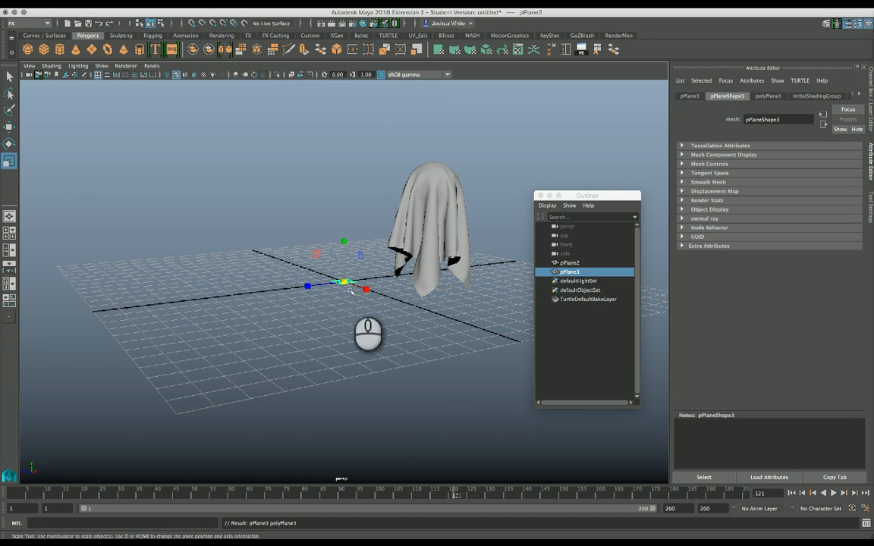
drag(346, 282, 661, 486)
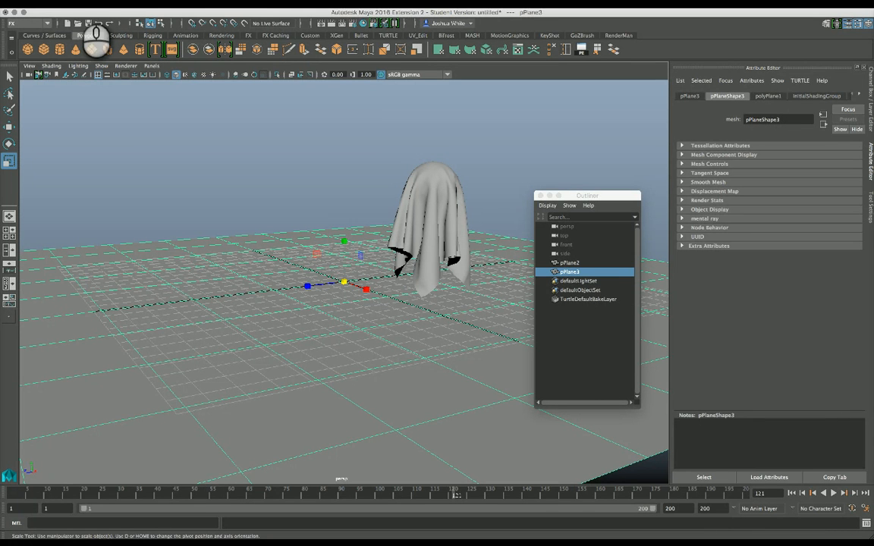
- Make the large floor plane a passive collider
click(300, 4)
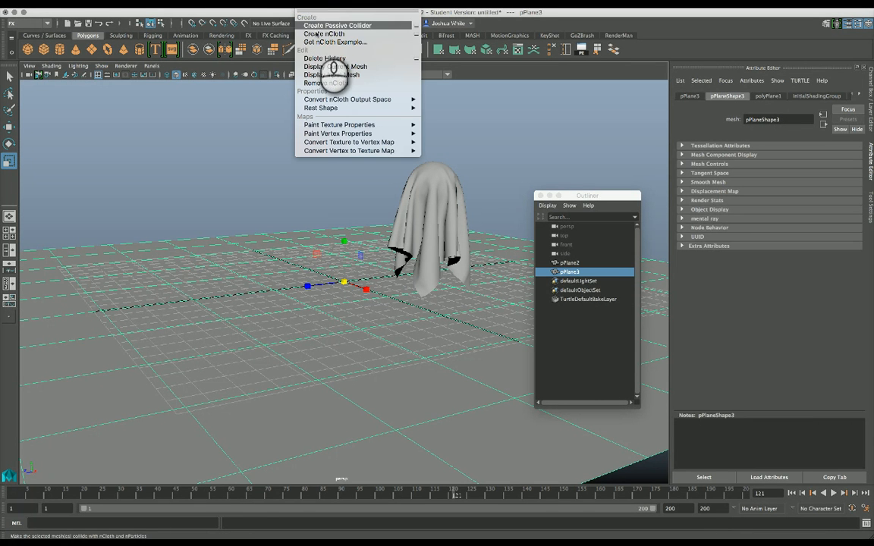
click(315, 27)
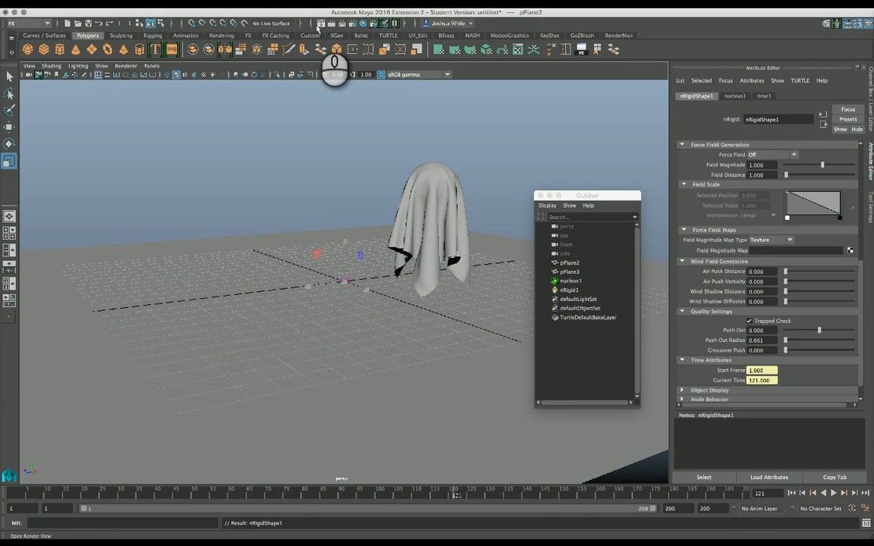
click(486, 342)
- Rotate the draped mesh pPlane2 about 93° around its Z axis, and tilt it further around its X axis
click(431, 235)
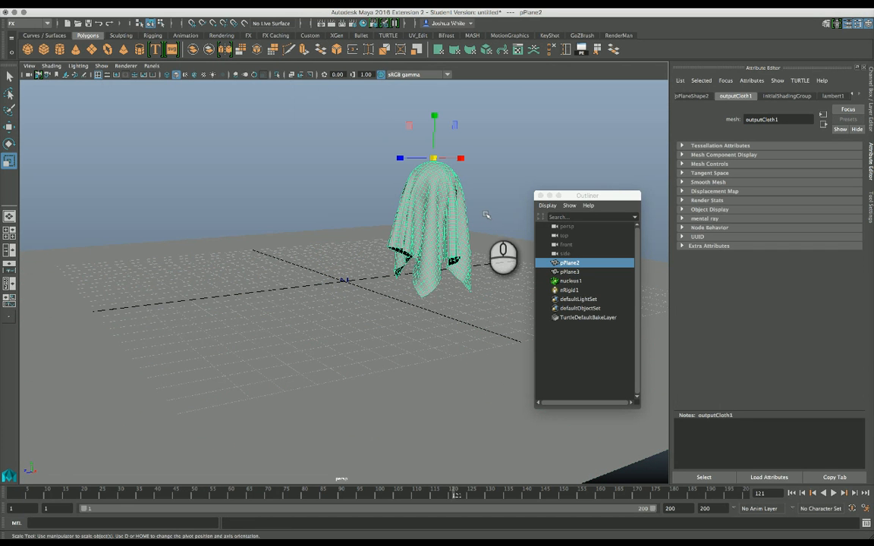
click(9, 126)
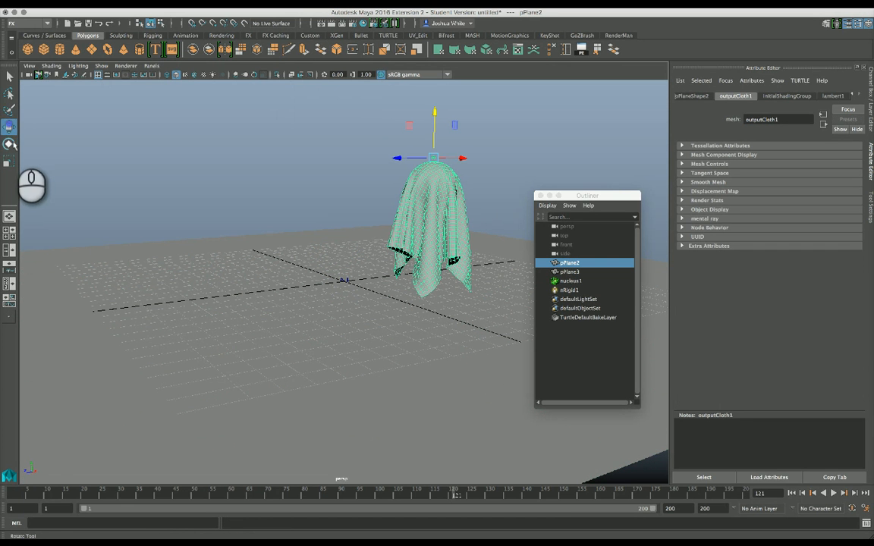
click(9, 144)
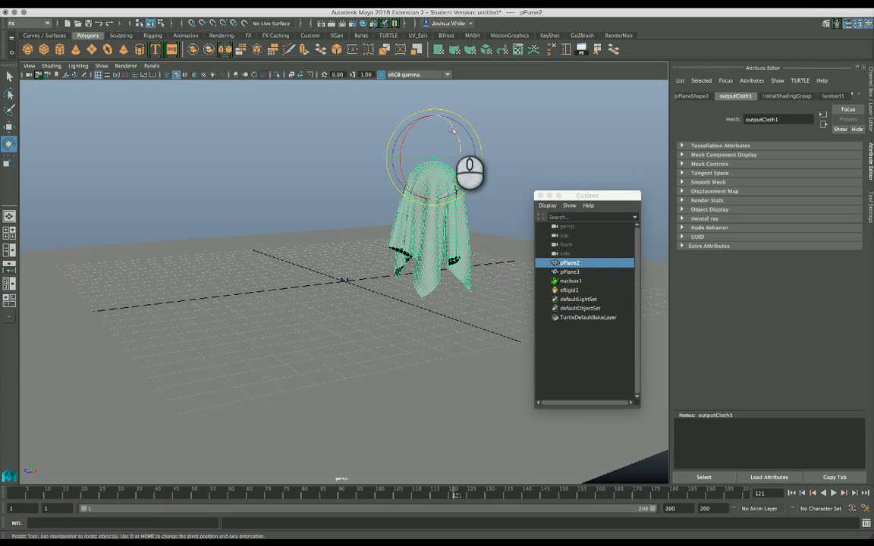
drag(453, 131, 475, 197)
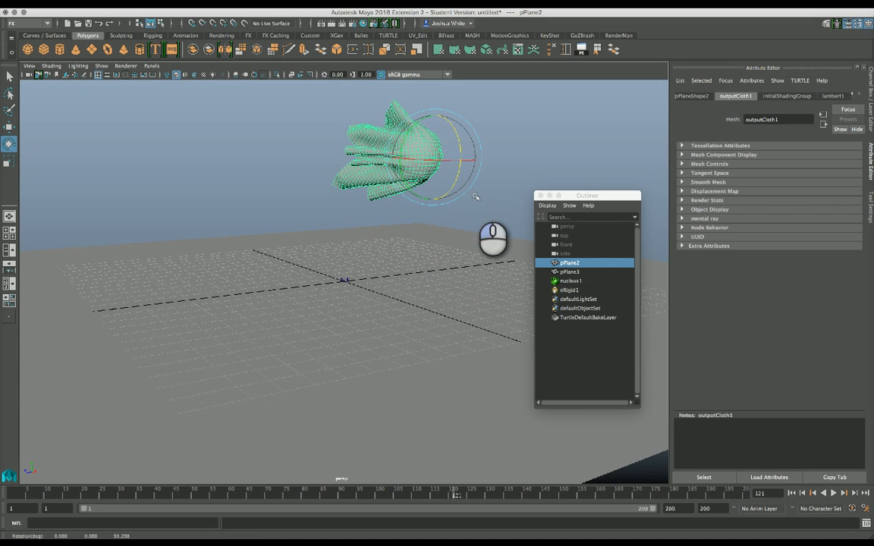
drag(450, 158, 415, 167)
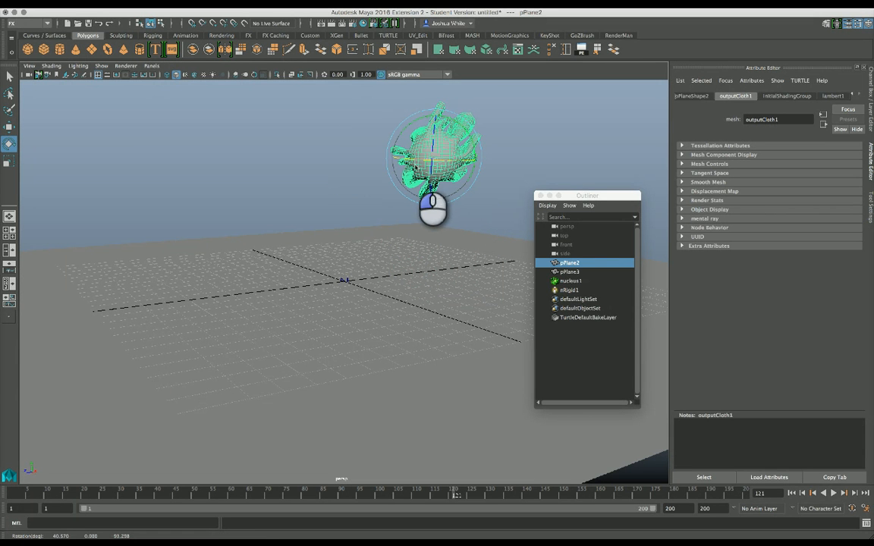
- Convert the rotated draped mesh to nCloth, and inspect the nRigid1 and nucleus1 nodes in the scene
click(305, 4)
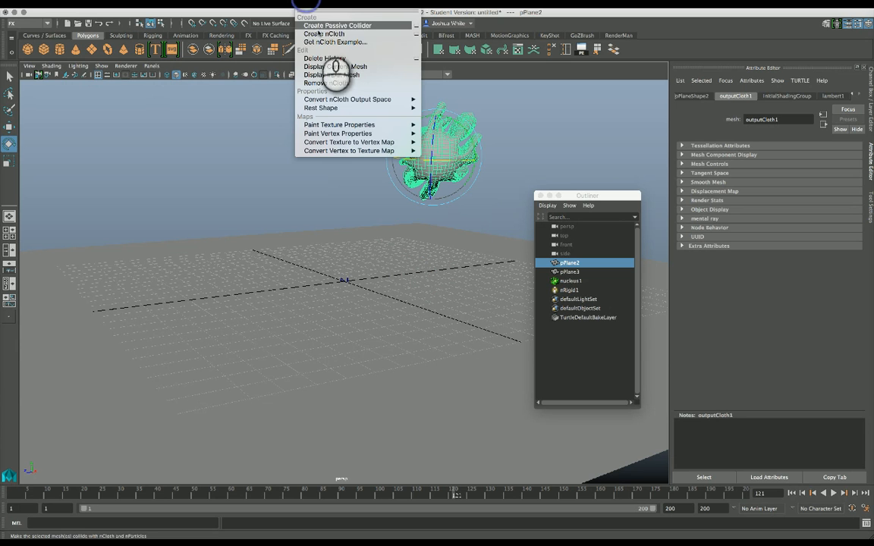
click(325, 34)
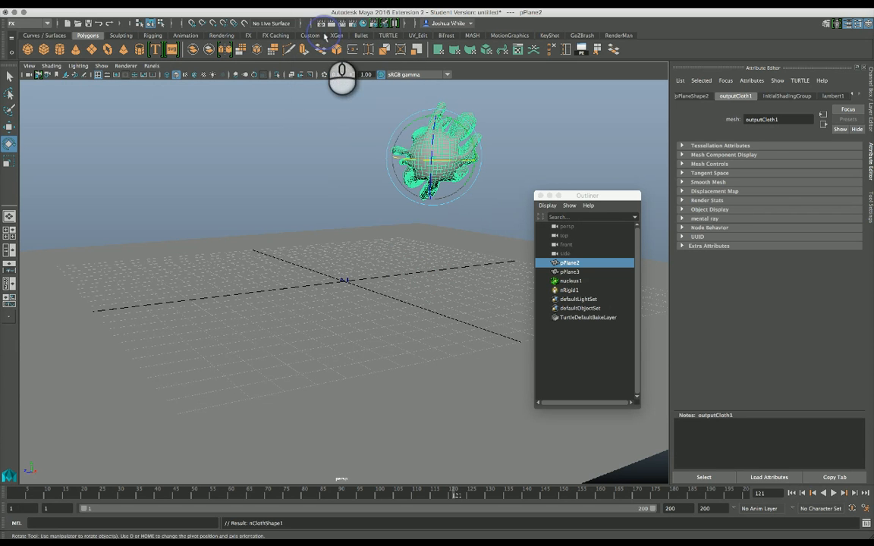
click(574, 290)
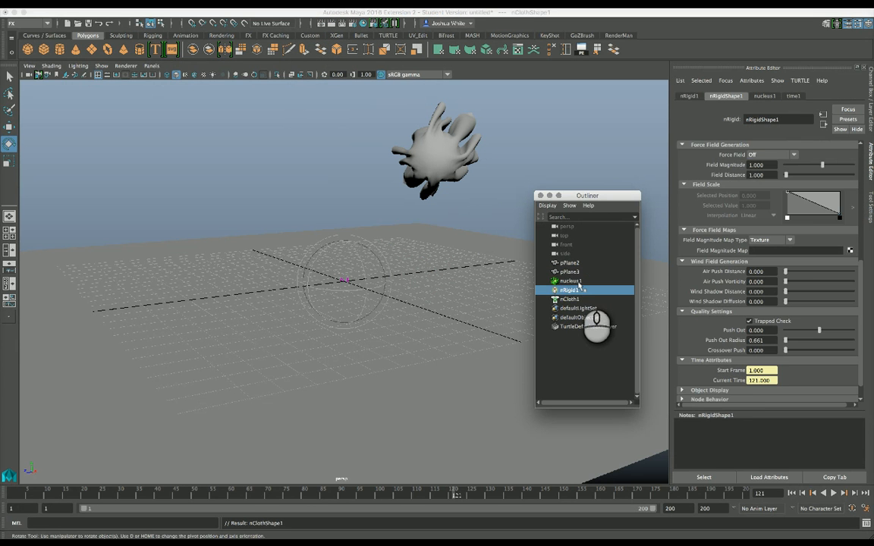
click(570, 281)
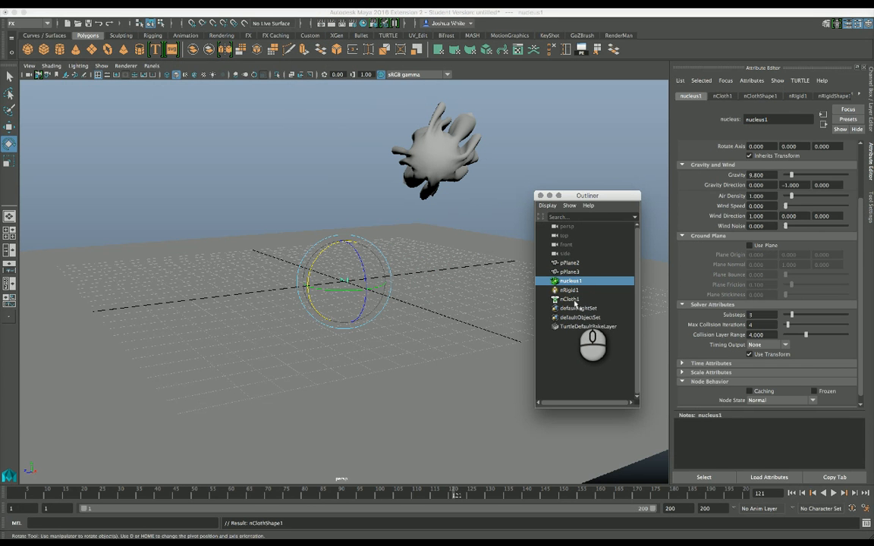
click(573, 291)
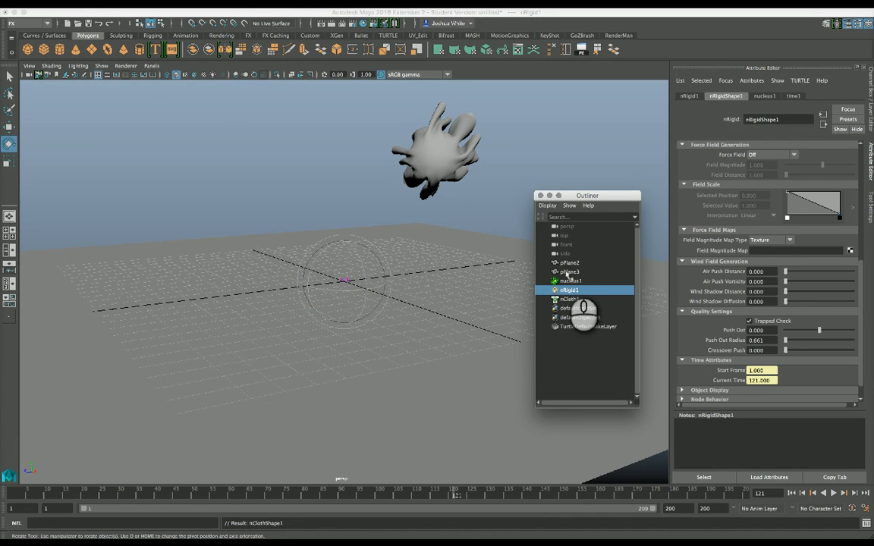
- Rename the floor plane pPlane3 to Floor and its collider node nRigid1 to Floor_Rigid
click(569, 272)
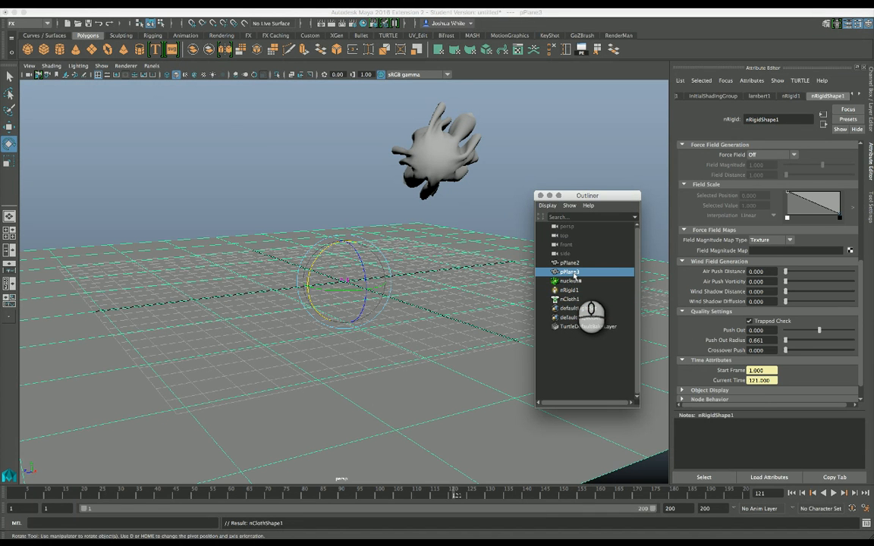
double_click(571, 272)
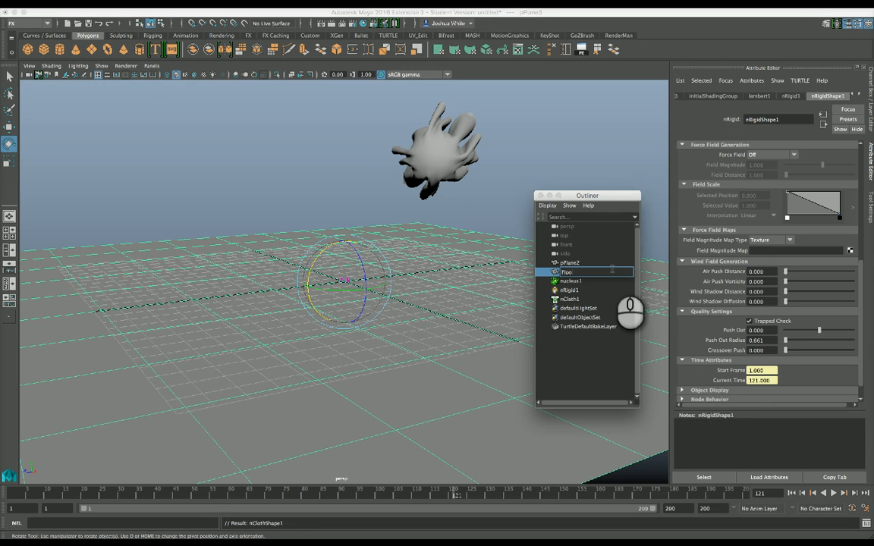
text(Floor)
key(Return)
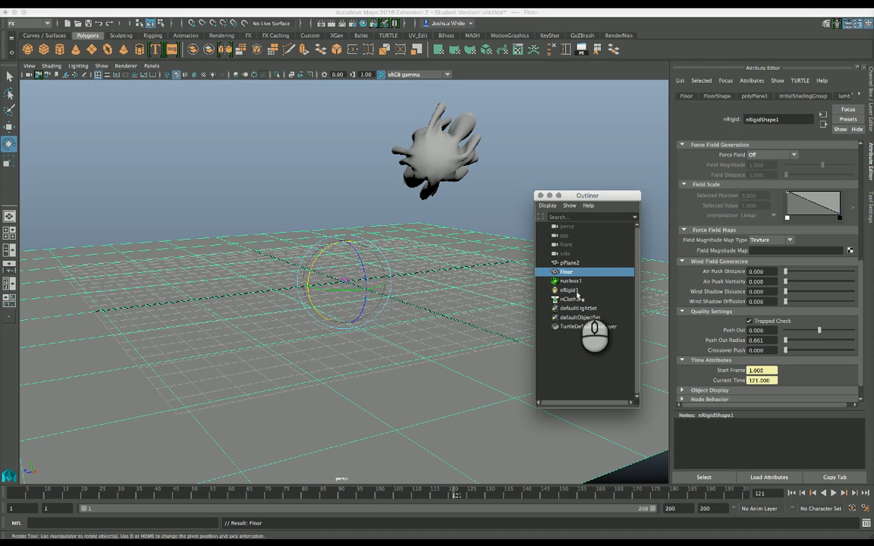
click(575, 290)
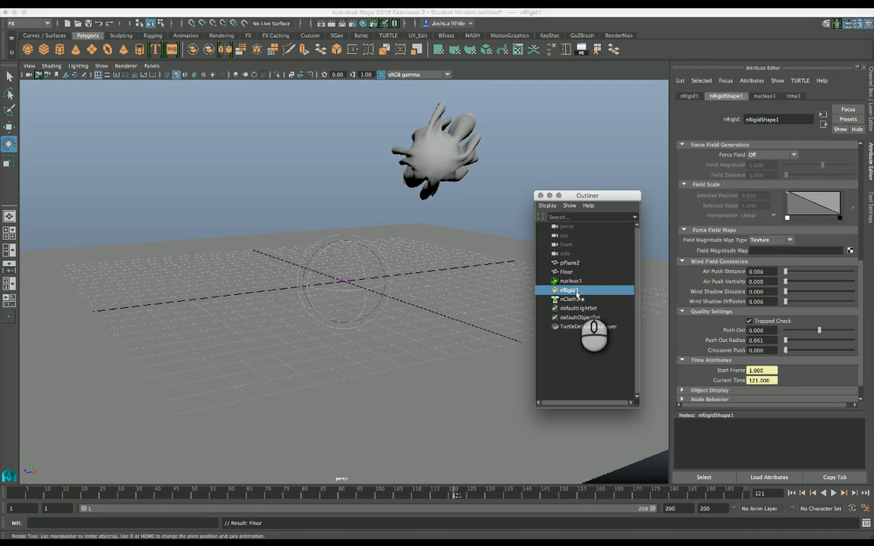
double_click(576, 290)
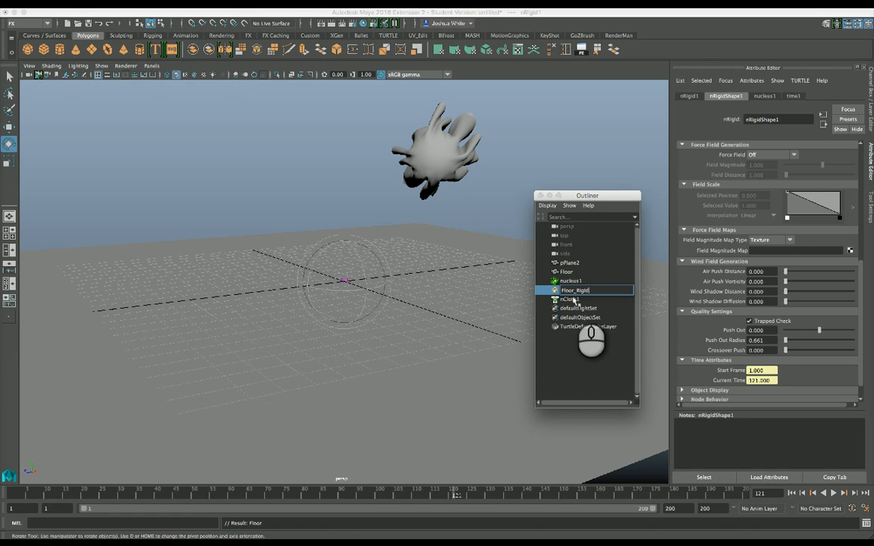
key(Return)
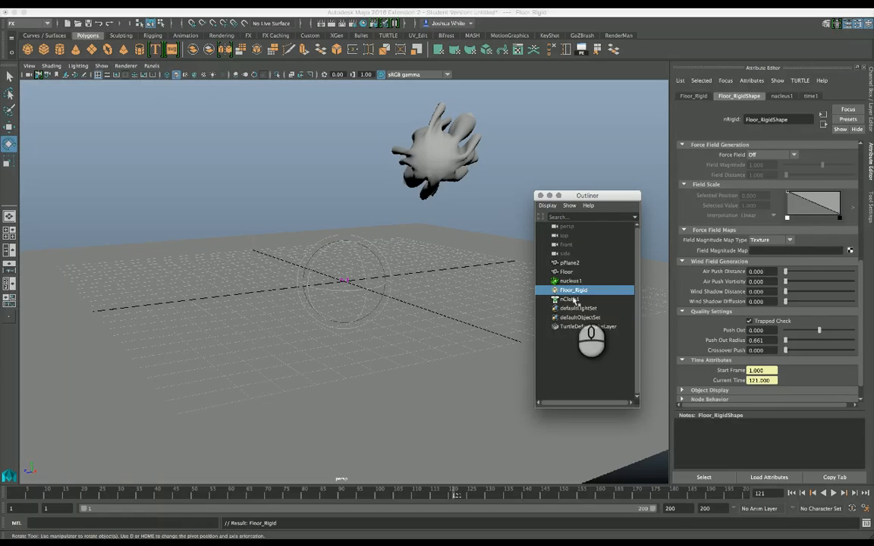
- Rename the draped mesh pPlane2 to Cloth, the nucleus1 solver to Cloth_nucleus1, and the nCloth1 node to Cloth_nCloth1
click(569, 262)
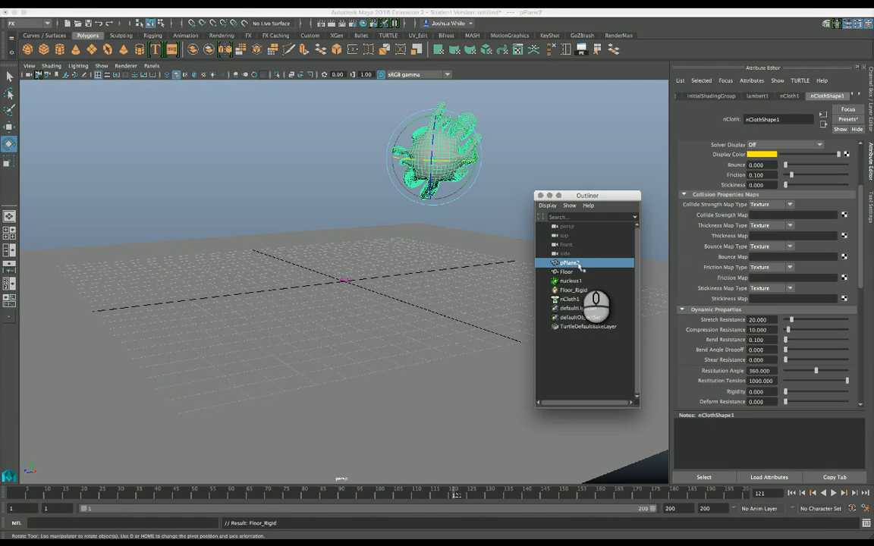
double_click(574, 263)
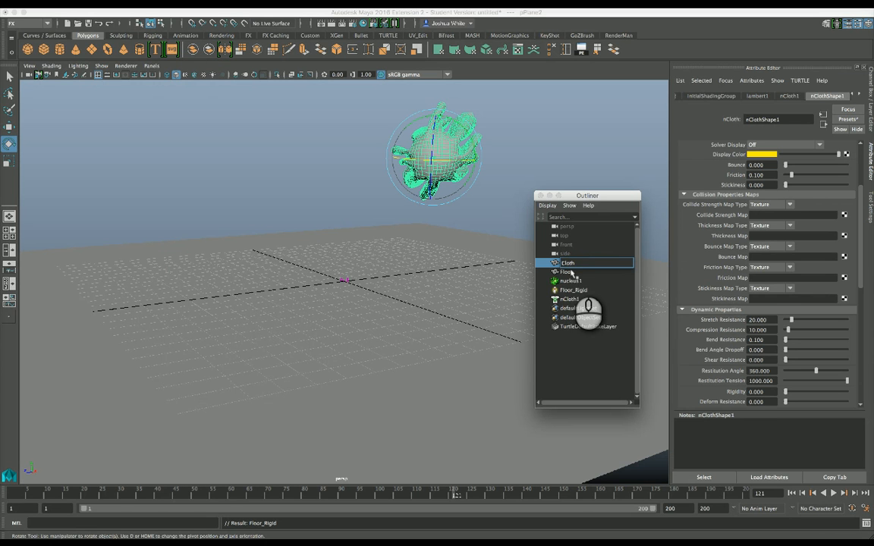
click(570, 281)
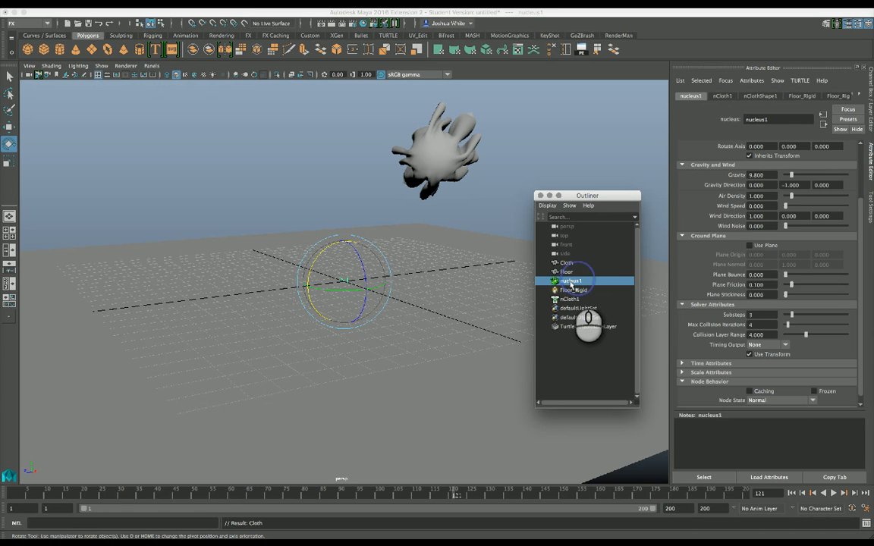
double_click(562, 281)
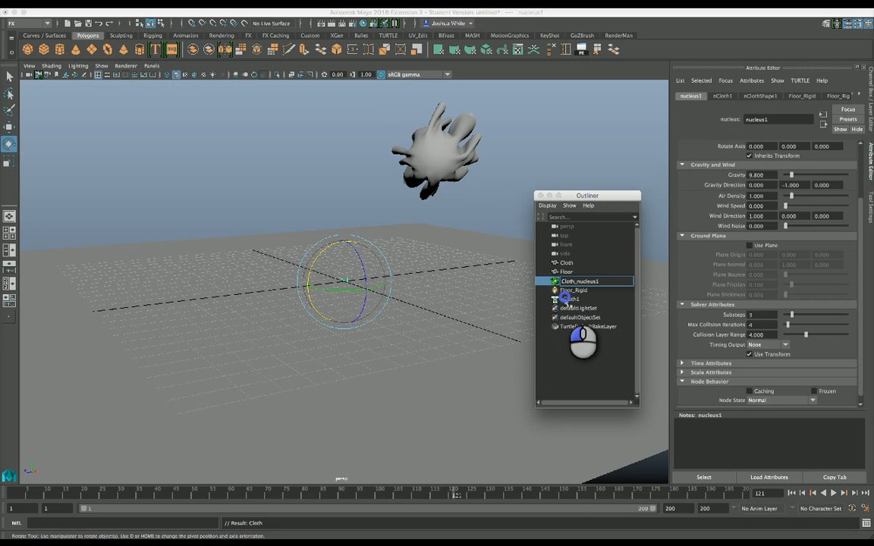
click(568, 299)
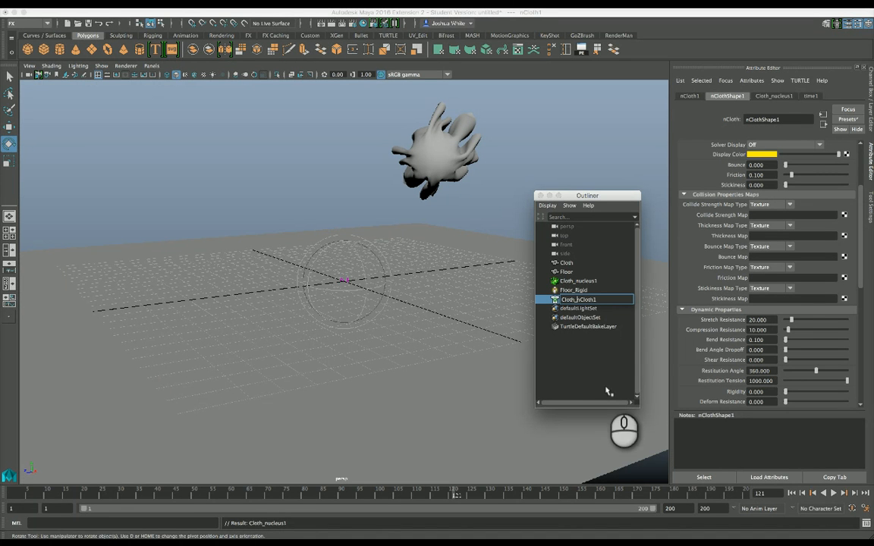
- Group the Floor plane with its Floor_Rigid collider node, and name the group Floor
click(567, 271)
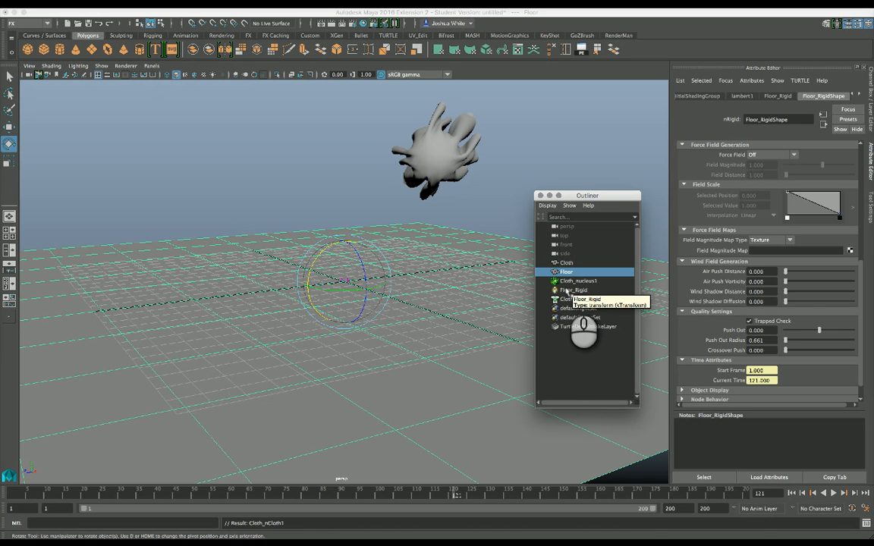
ctrl+click(568, 290)
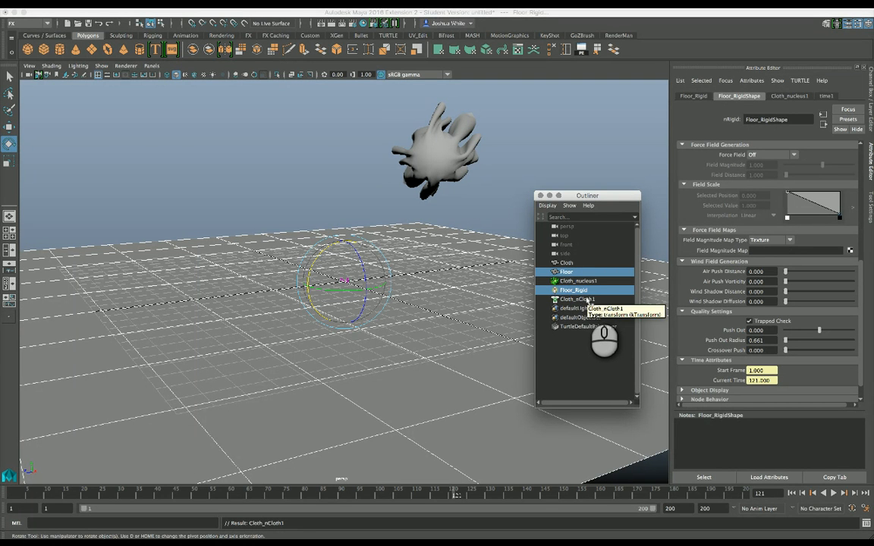
click(67, 3)
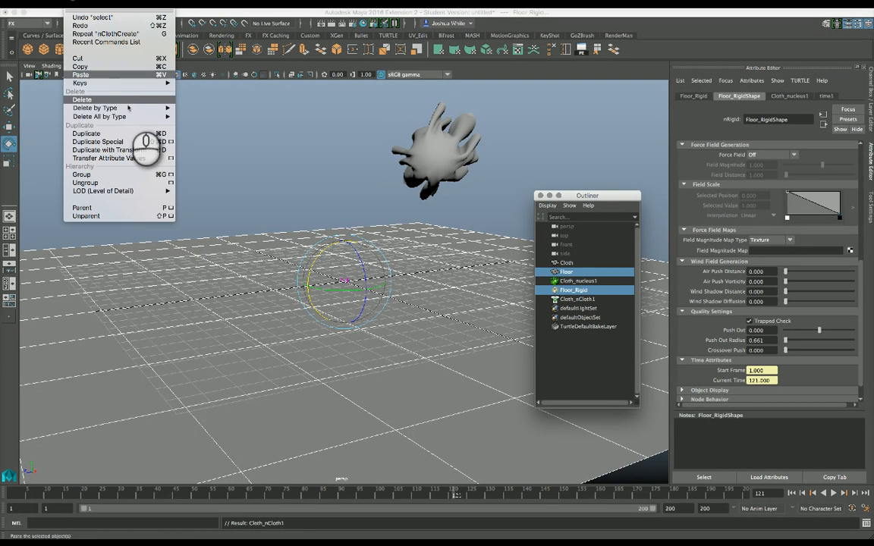
click(114, 174)
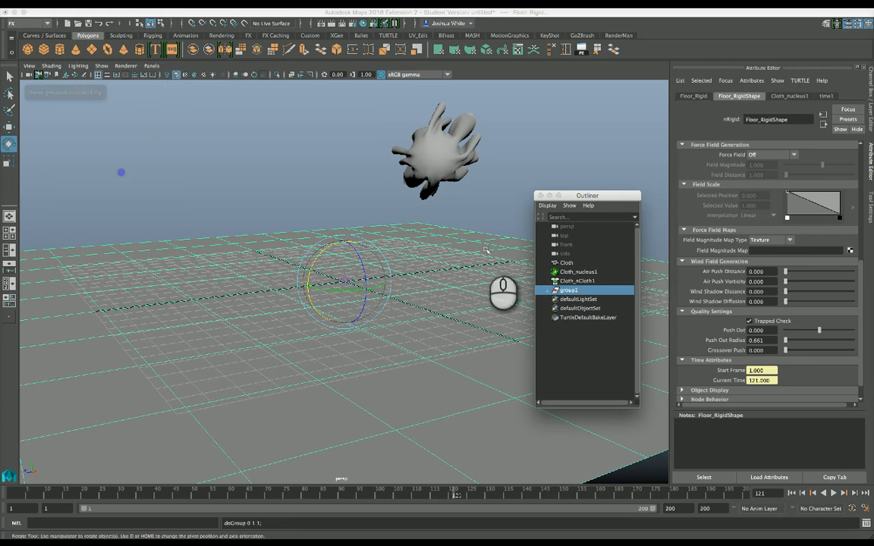
double_click(565, 291)
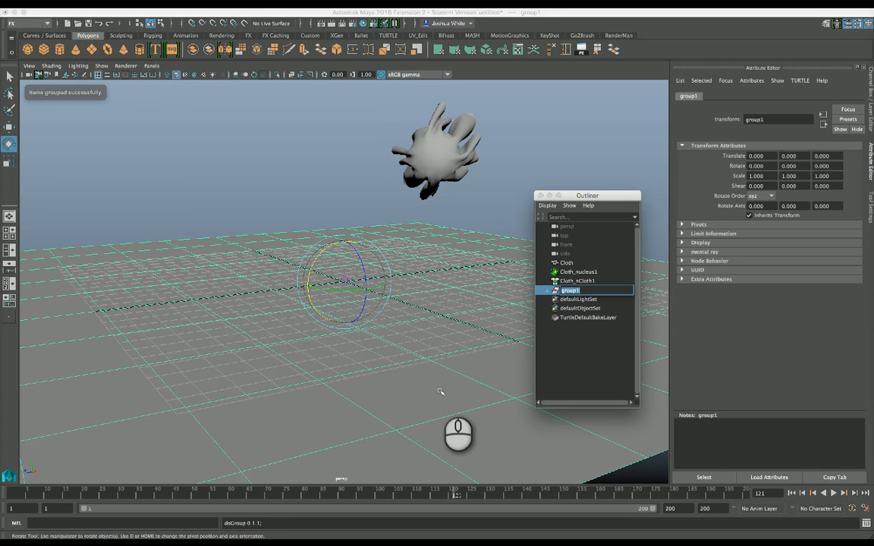
text(Floor)
key(Return)
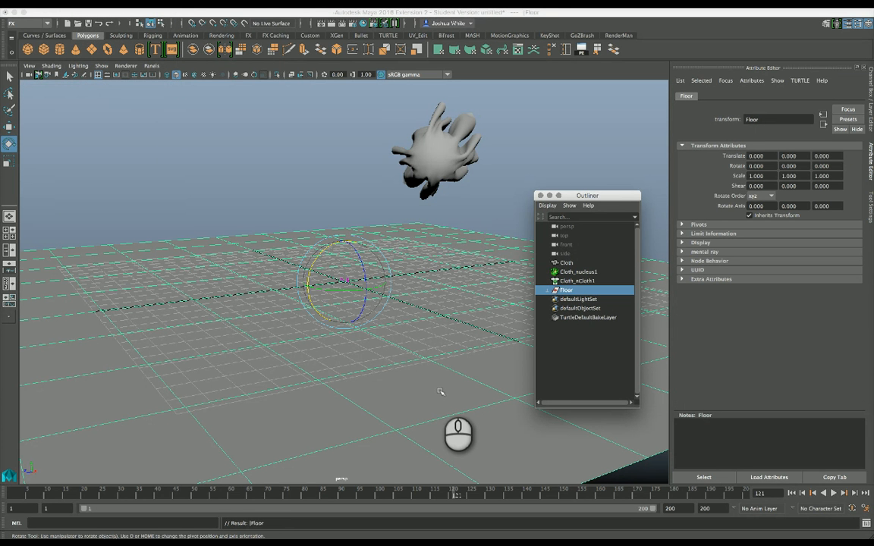
- Group Cloth, Cloth_nucleus1 and Cloth_nCloth1 together, and name the group Cloth
click(567, 262)
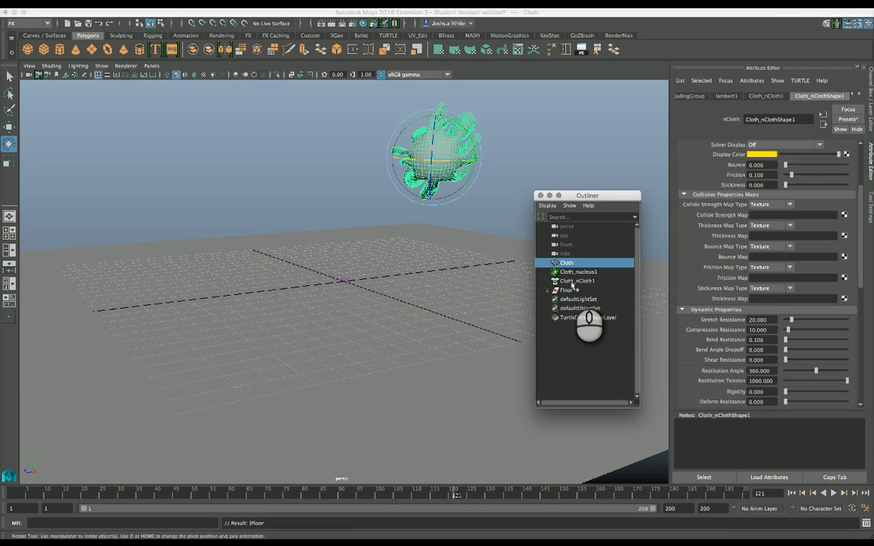
click(574, 281)
click(568, 272)
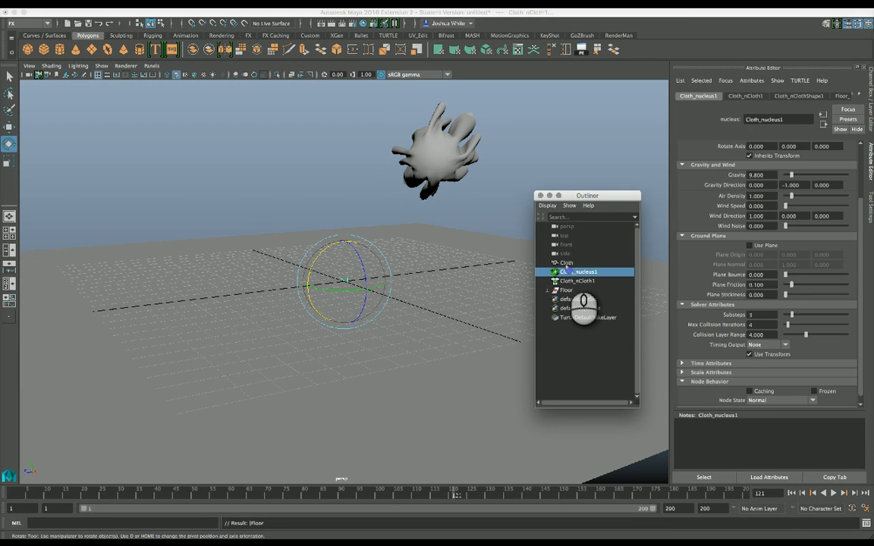
click(567, 263)
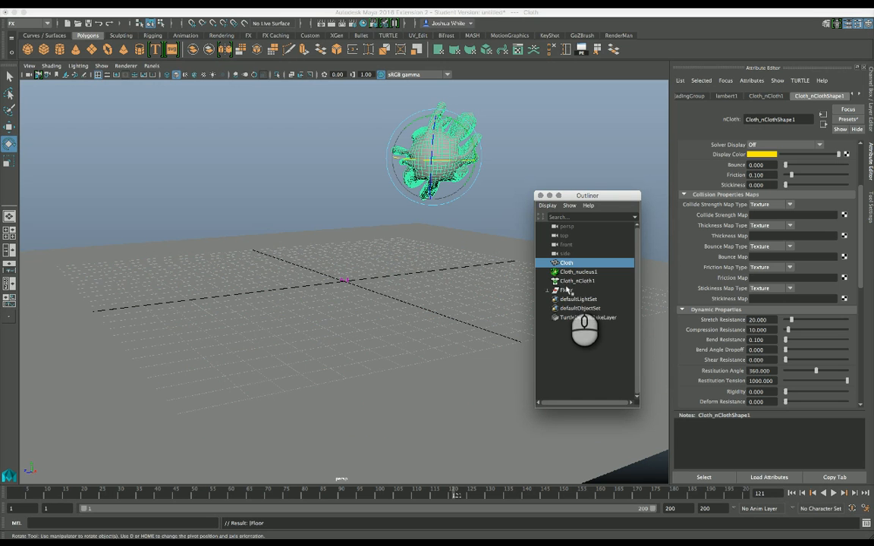
shift+click(575, 281)
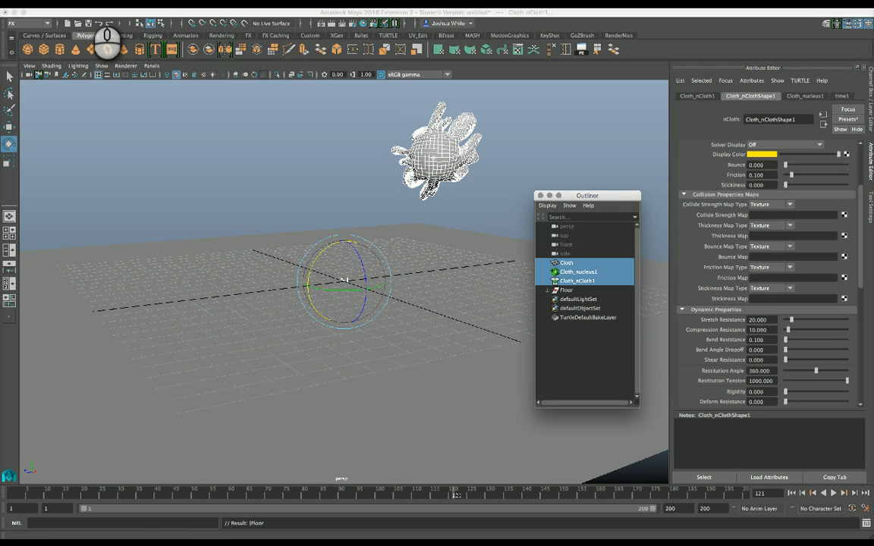
click(80, 6)
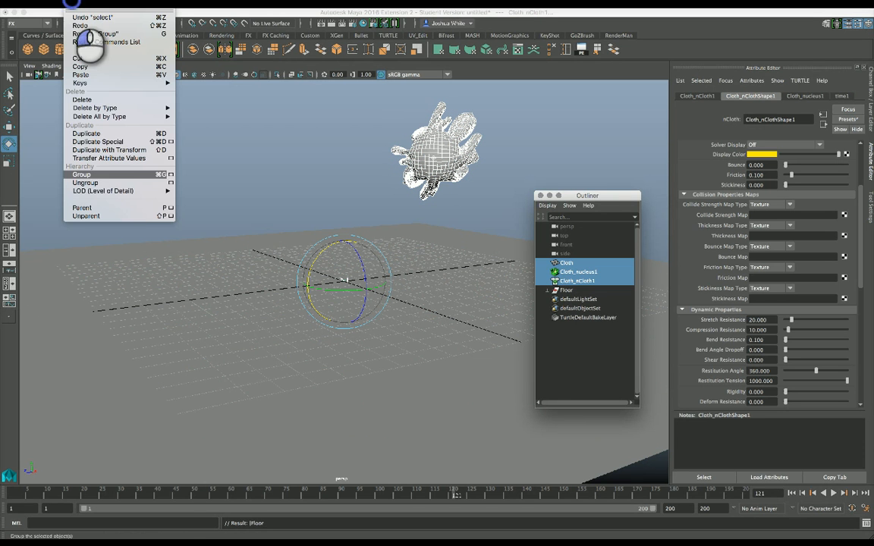
click(111, 176)
double_click(571, 272)
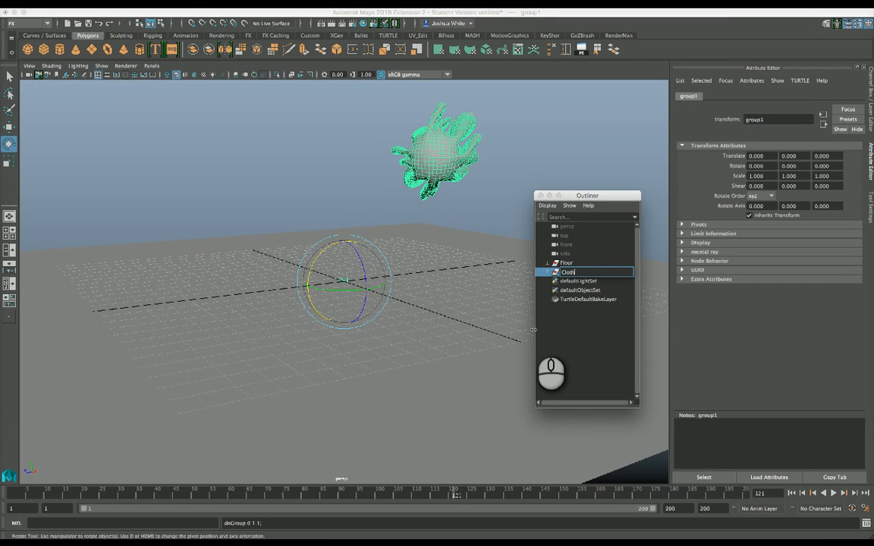
key(Return)
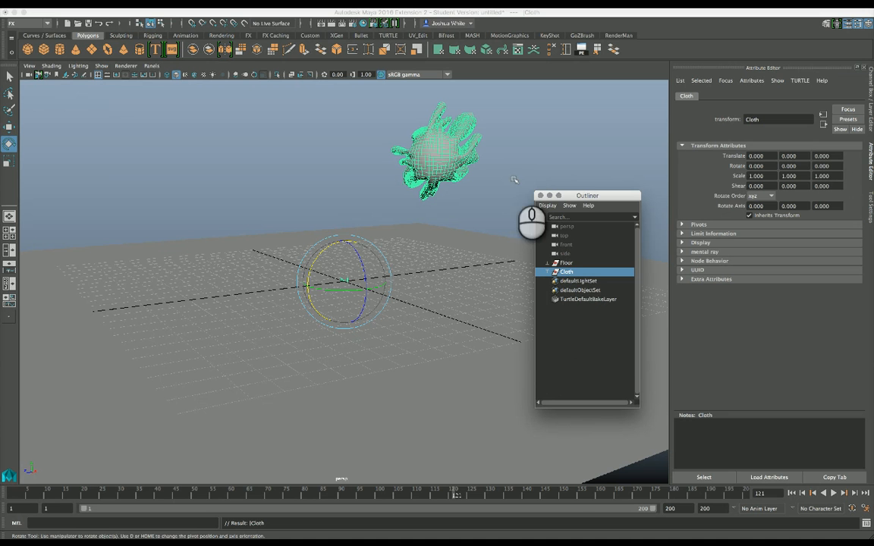
- Play the cloth drop simulation to about frame 58, and replay it from the start up to frame 25
click(834, 494)
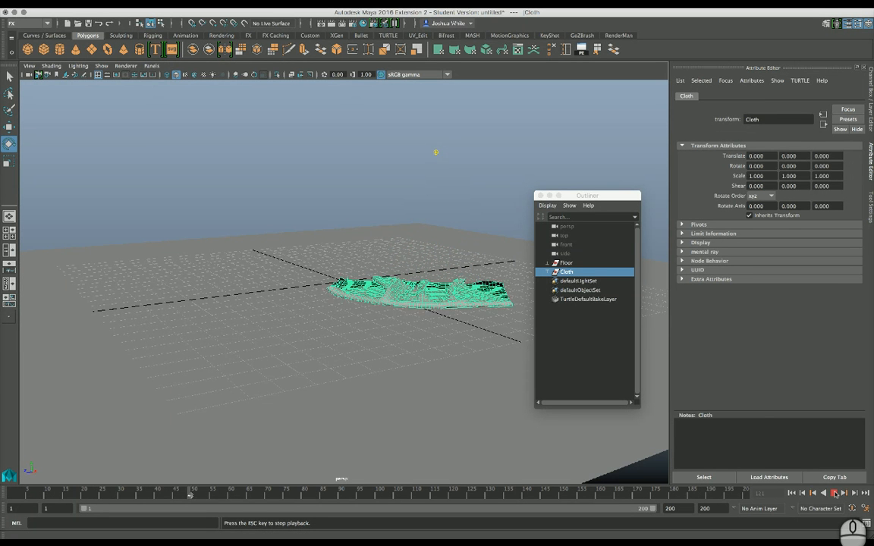
click(834, 492)
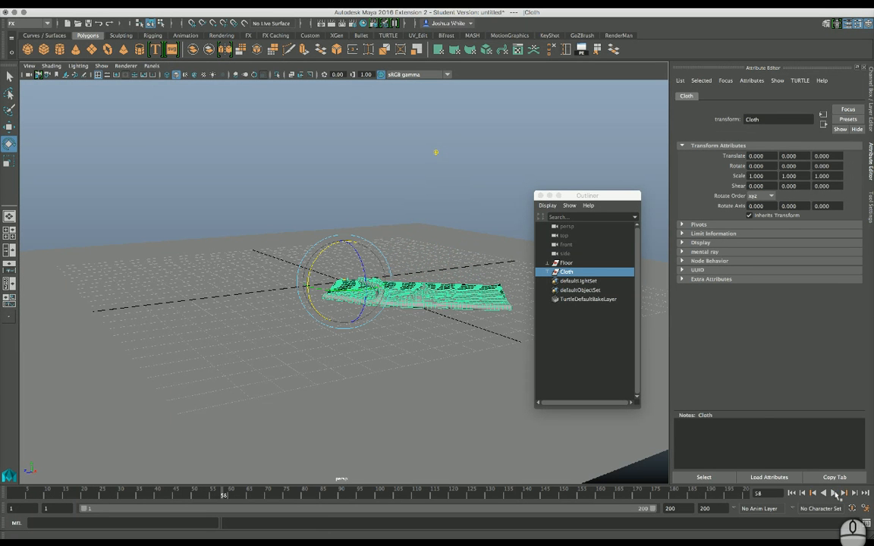
click(835, 493)
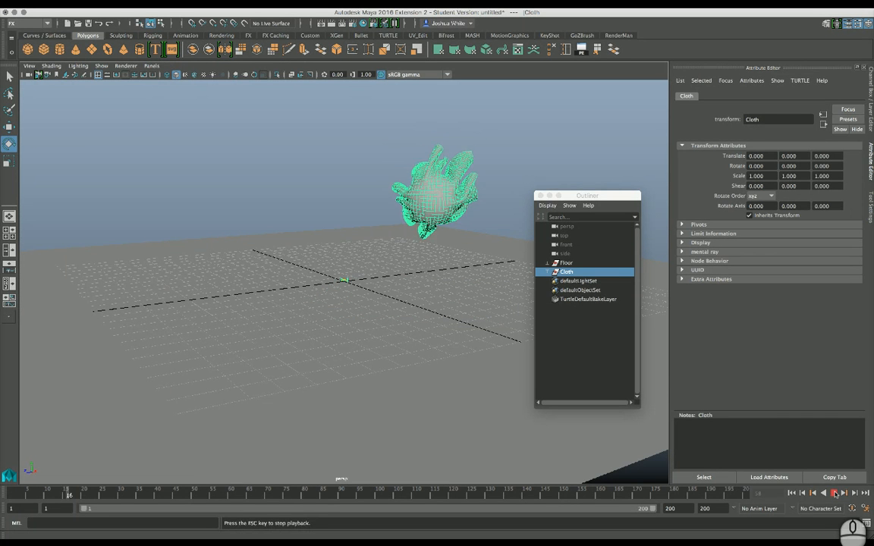
click(834, 494)
click(835, 493)
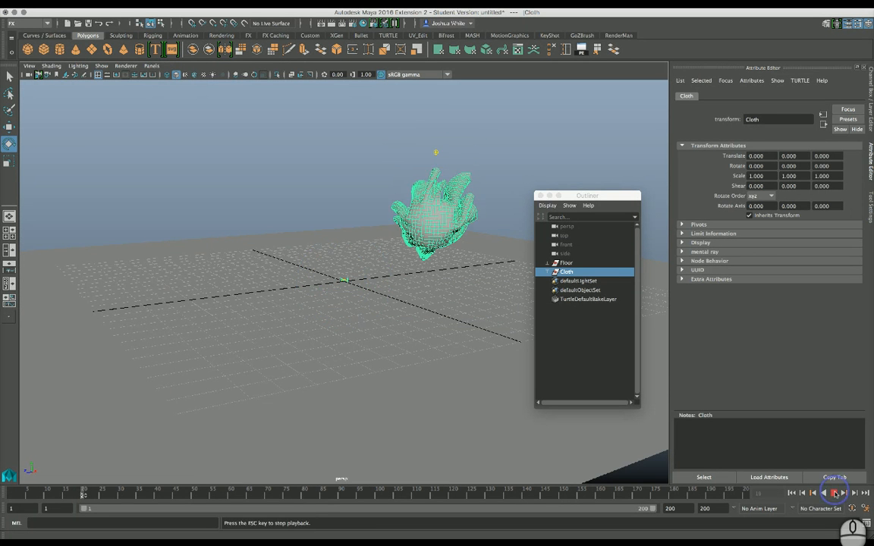
click(835, 493)
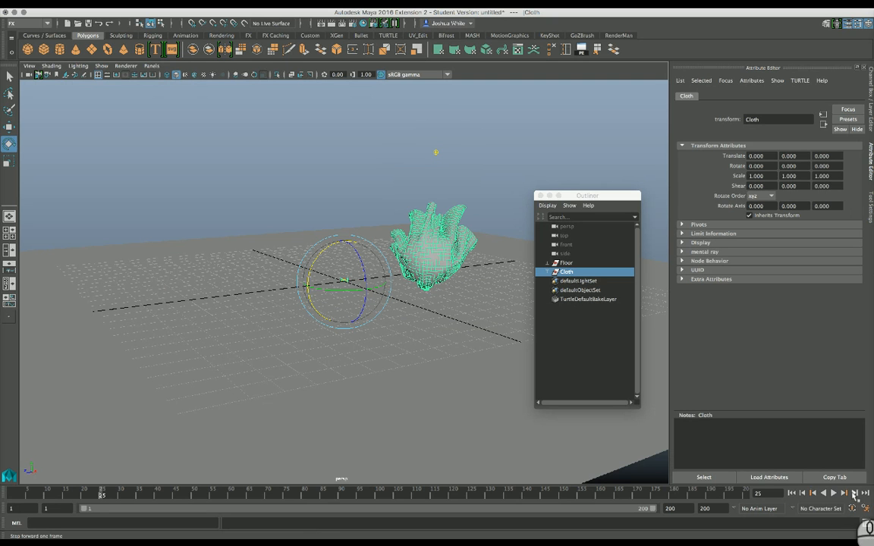
- Step through the simulation frame by frame up to frame 30 to examine the cloth's contact with the floor, and step back to frame 26
click(854, 494)
click(852, 493)
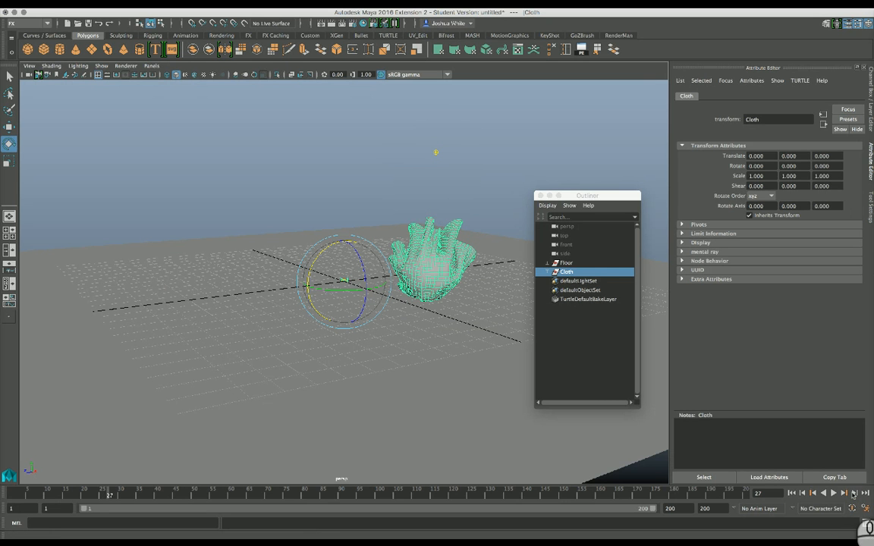
click(853, 494)
click(853, 493)
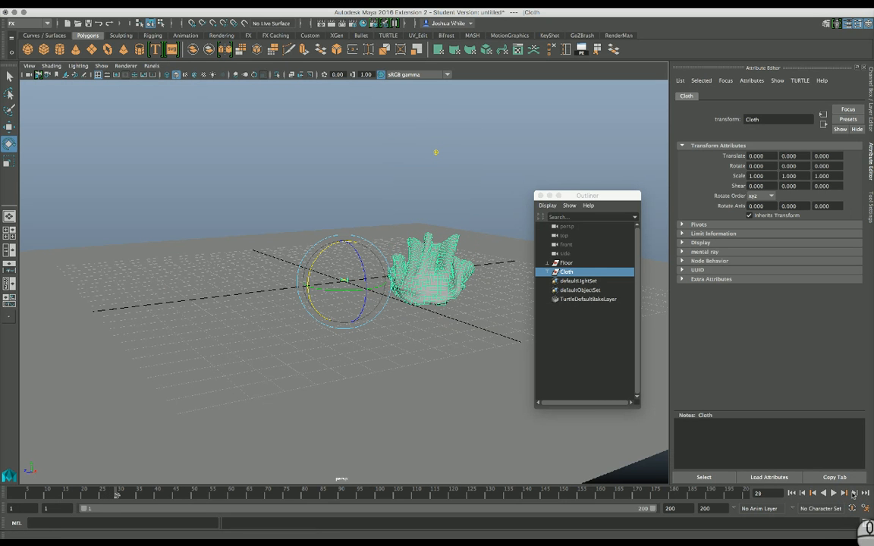
click(853, 494)
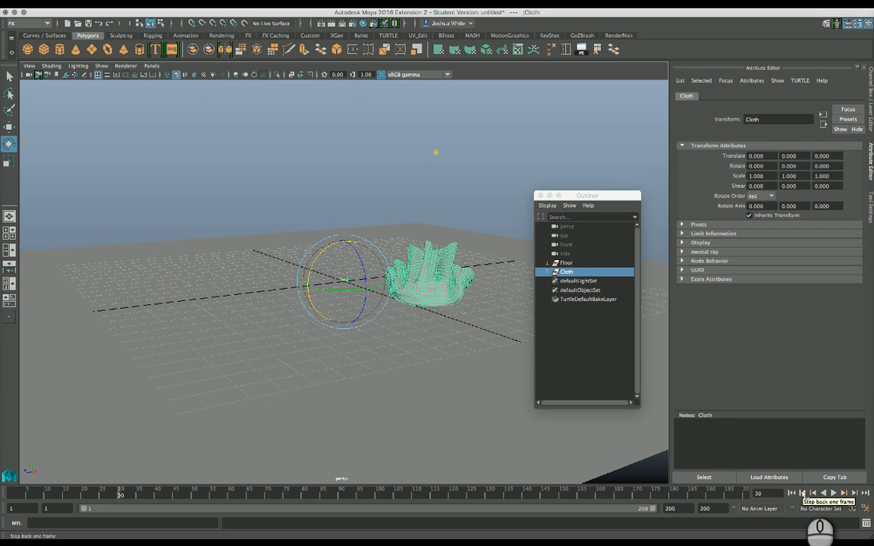
click(802, 493)
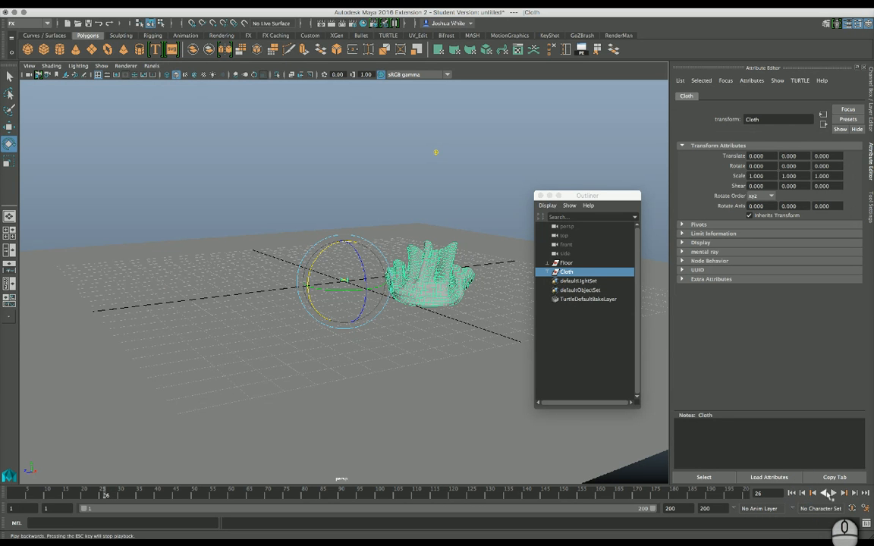
- Resume the simulation playback up to frame 66 to check how the cloth spreads on the floor, and return to frame 1
click(834, 493)
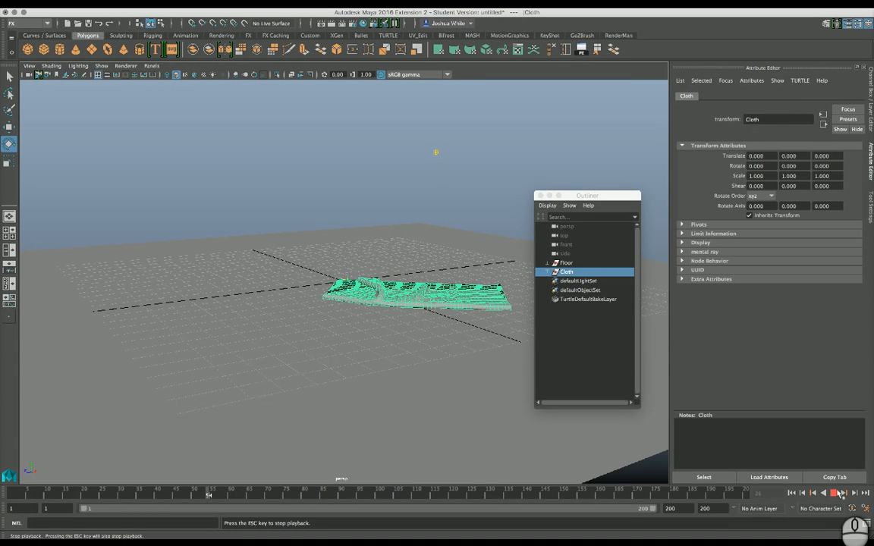
click(834, 493)
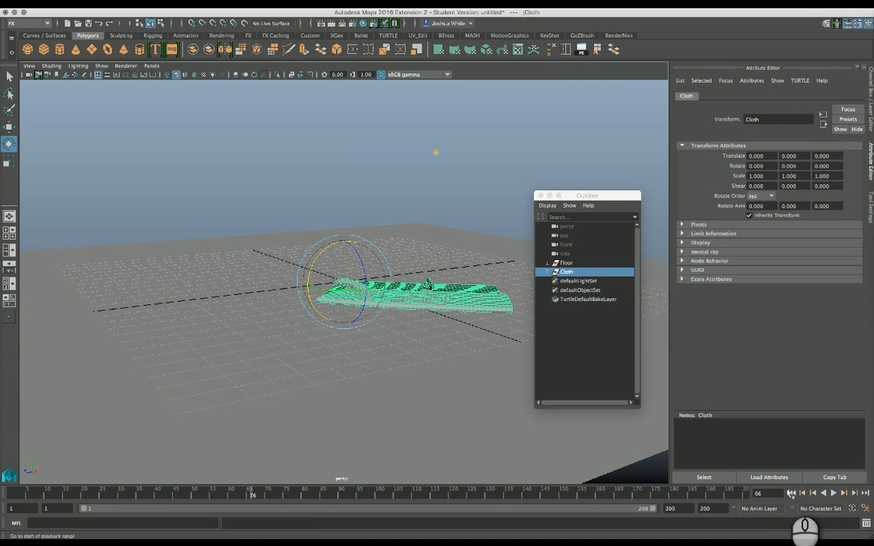
click(792, 492)
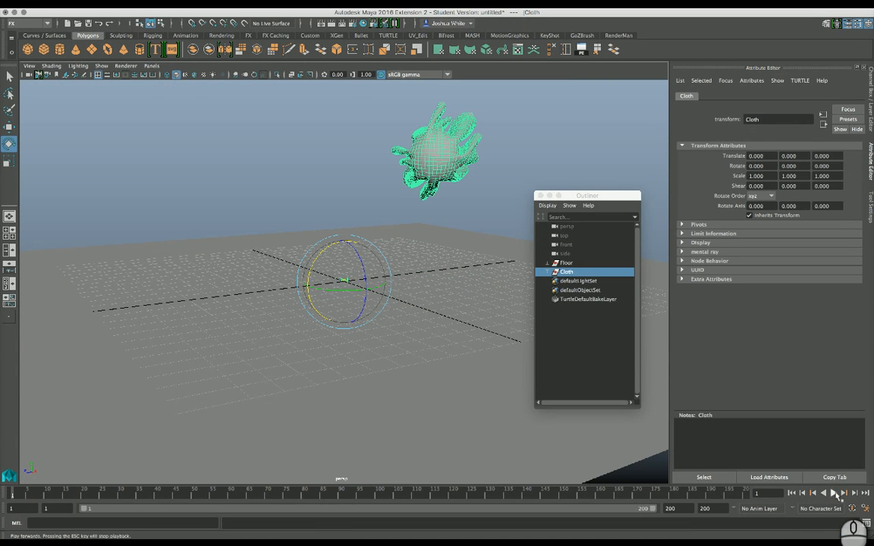
- Play the cloth drop simulation up to frame 55 to check how the cloth lands, and return to frame 1
click(834, 494)
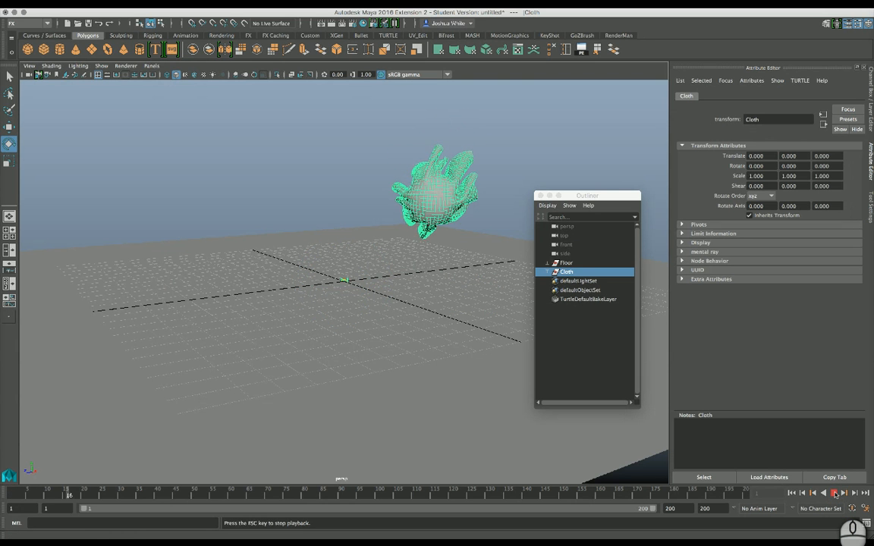
click(835, 493)
click(834, 494)
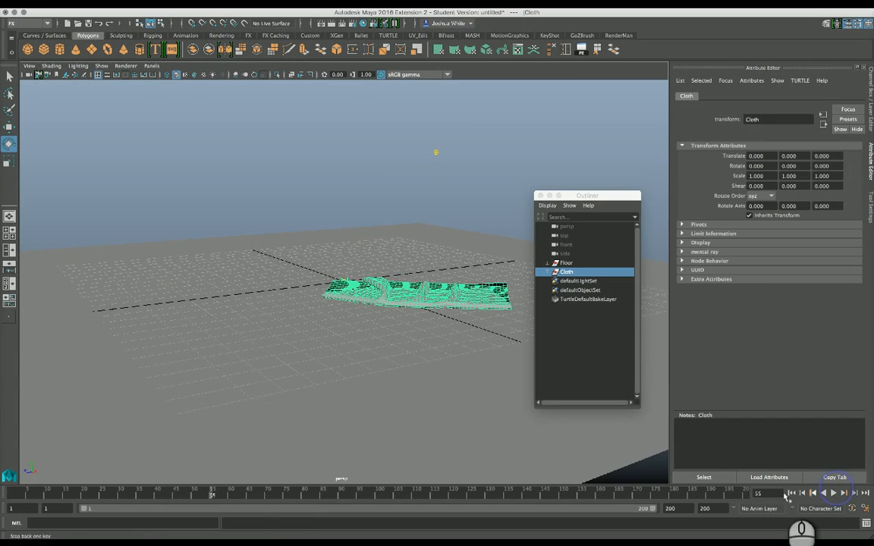
key(Escape)
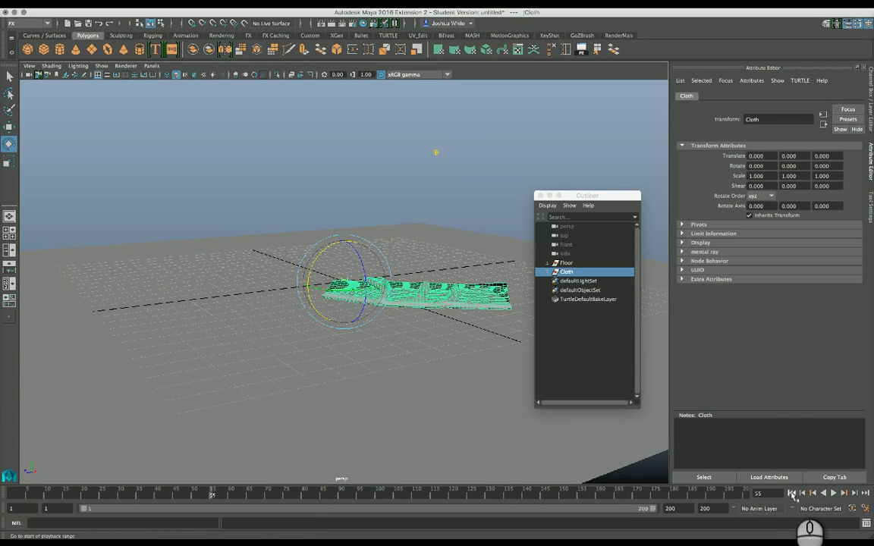
click(794, 493)
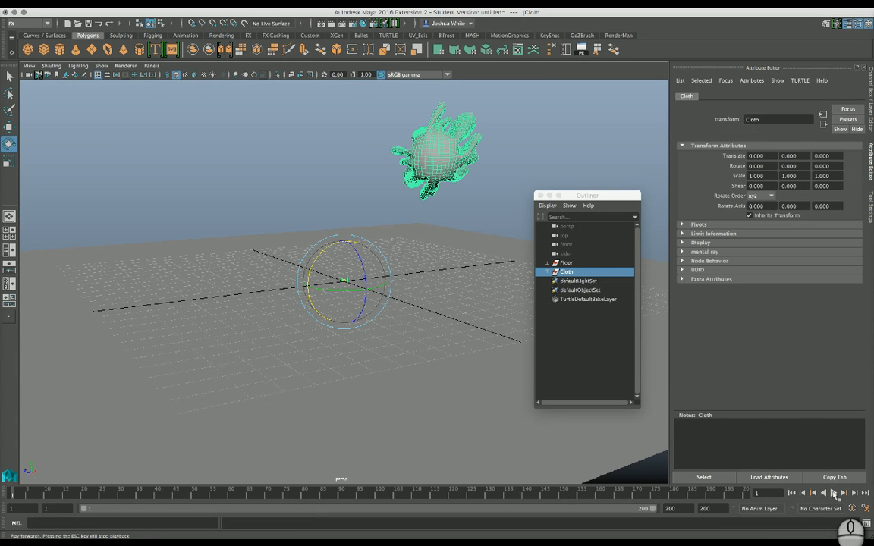
- Replay the simulation from the start up to frame 29, and advance to frame 30 to inspect the cloth's folds on the floor
click(834, 493)
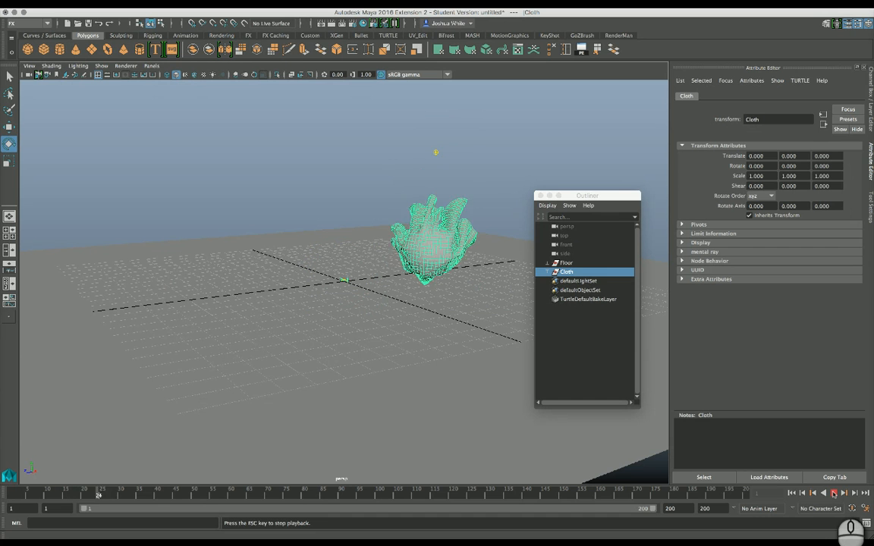
click(834, 493)
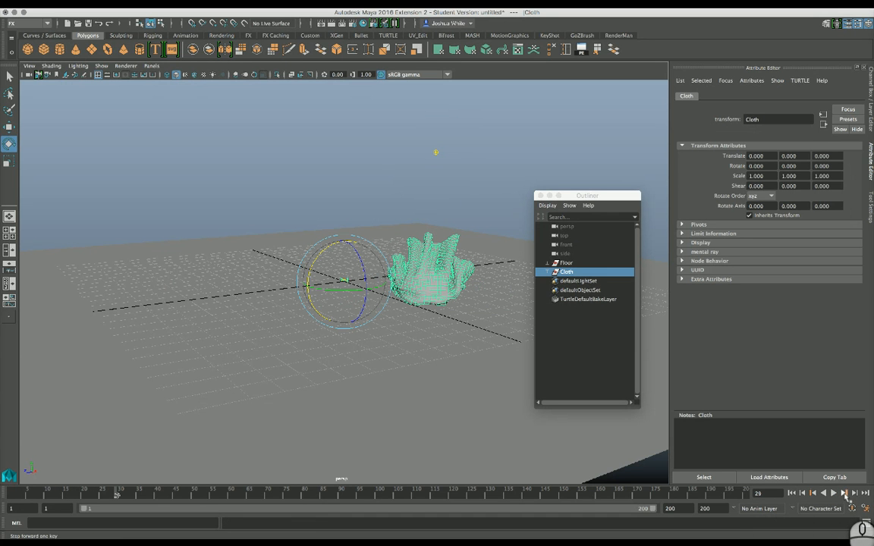
click(854, 494)
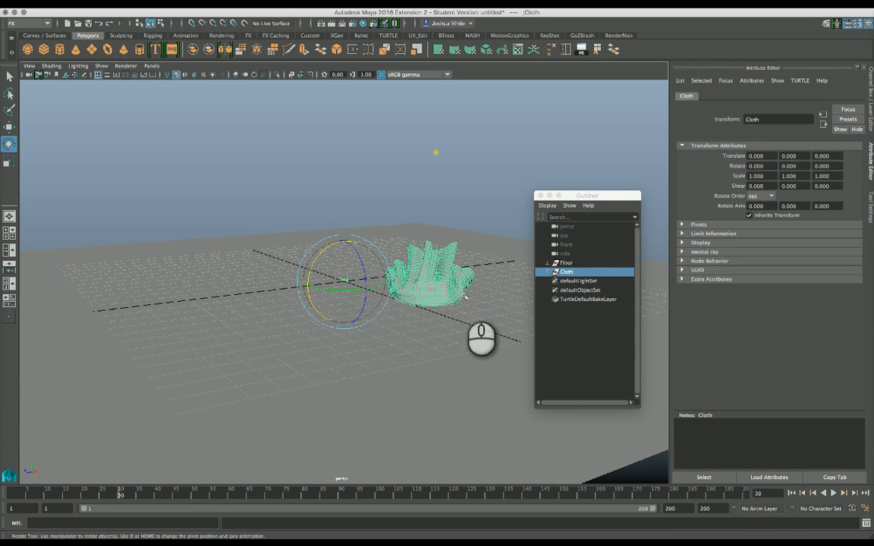
alt+drag(467, 316, 488, 281)
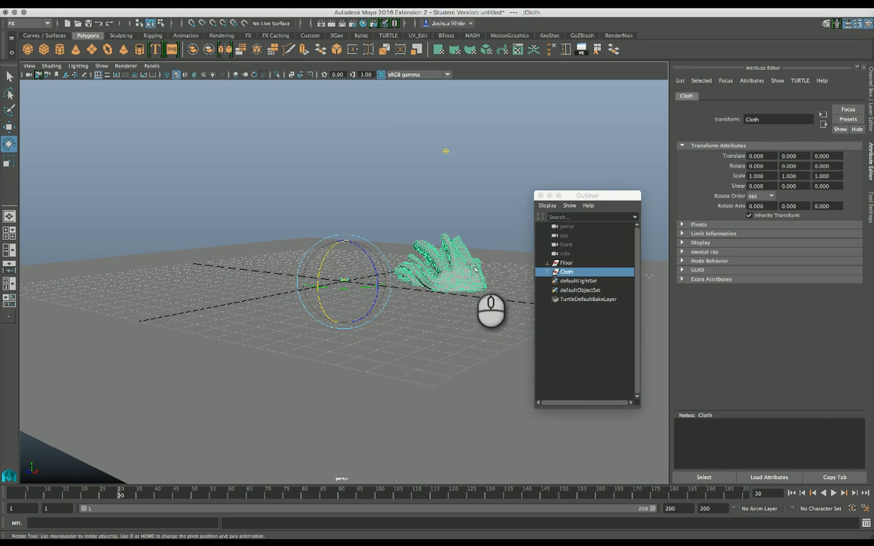
click(464, 265)
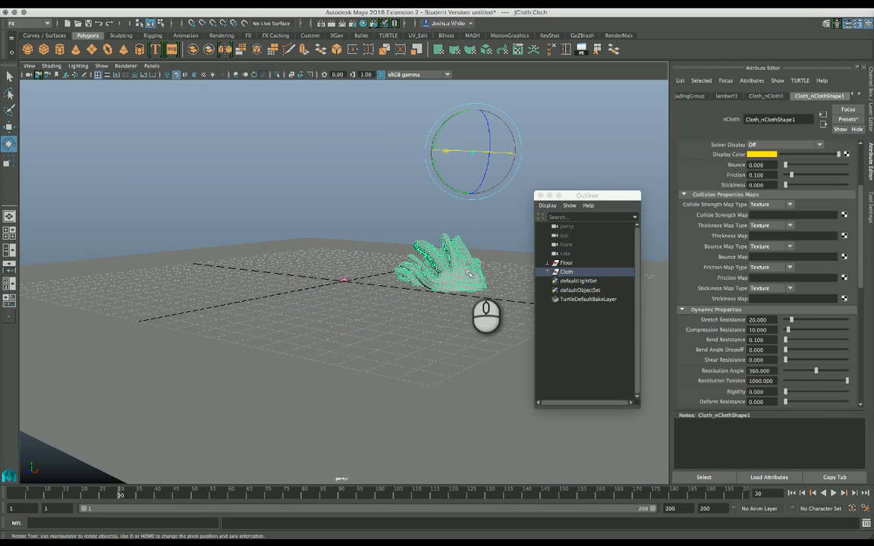
right_drag(469, 271, 428, 272)
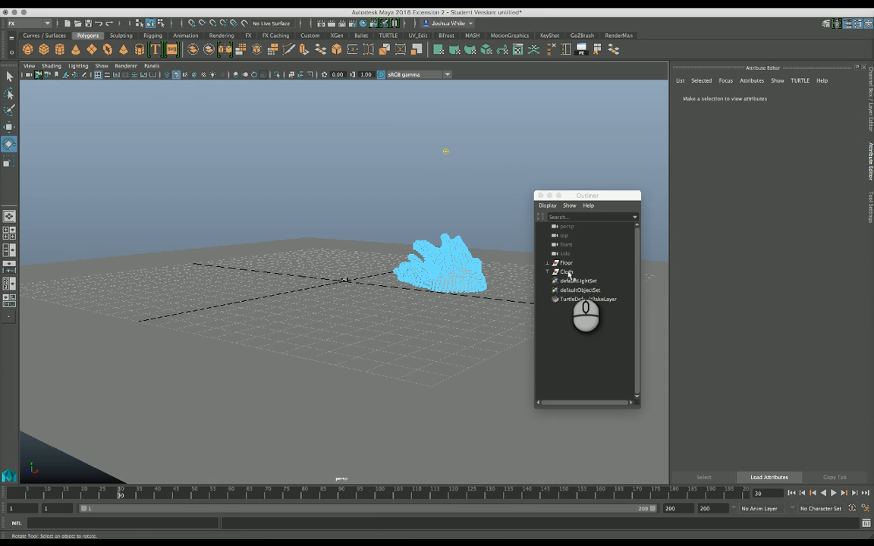
click(567, 271)
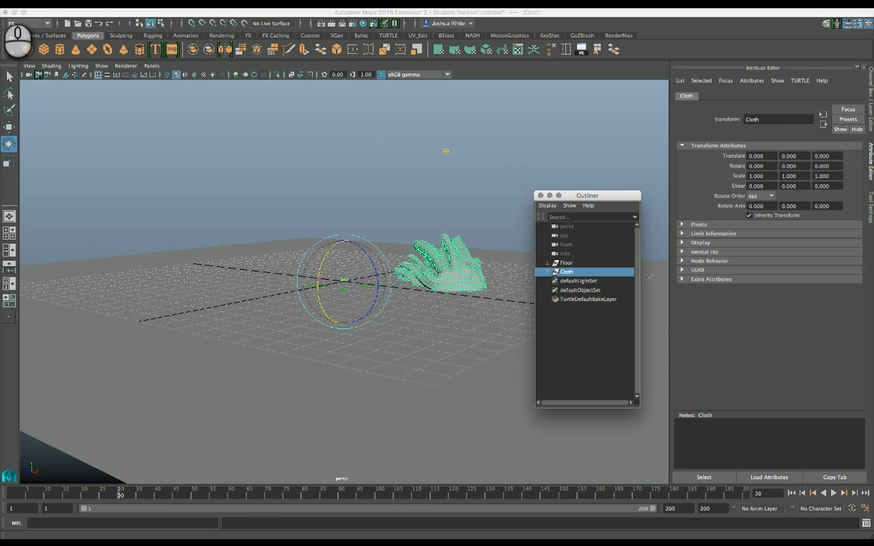
click(87, 35)
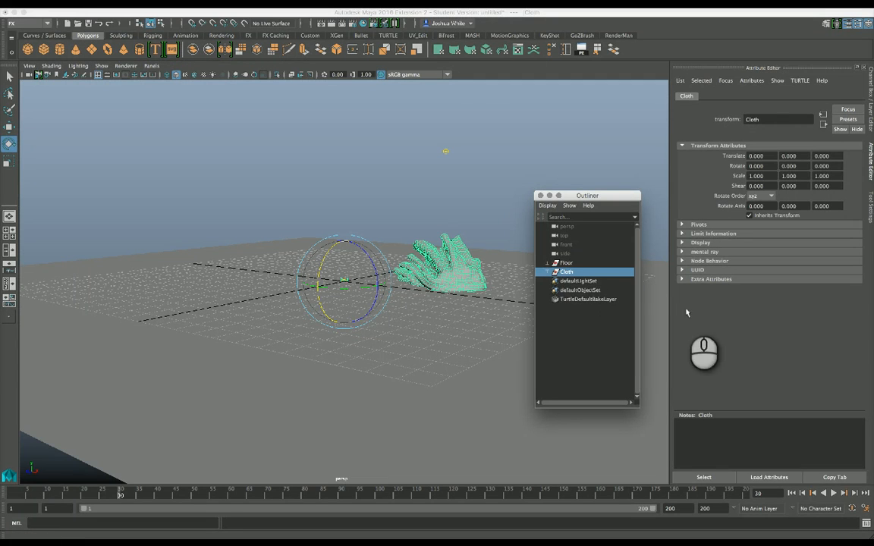
- Duplicate the Cloth mesh inside the Cloth group at frame 30
click(547, 271)
click(571, 280)
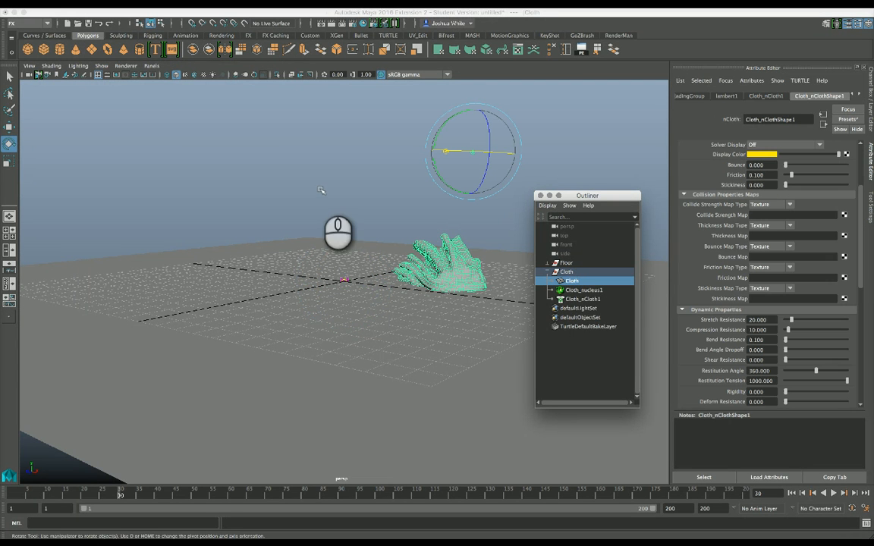
click(69, 3)
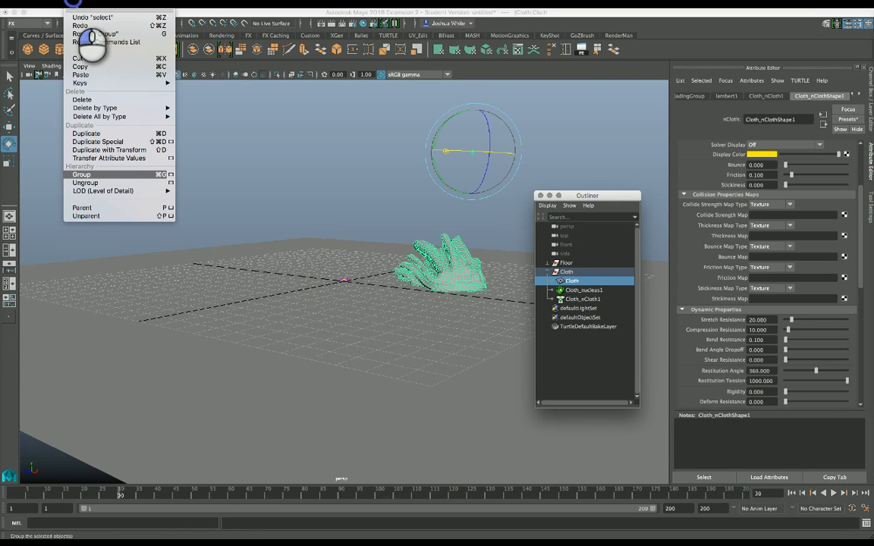
click(101, 133)
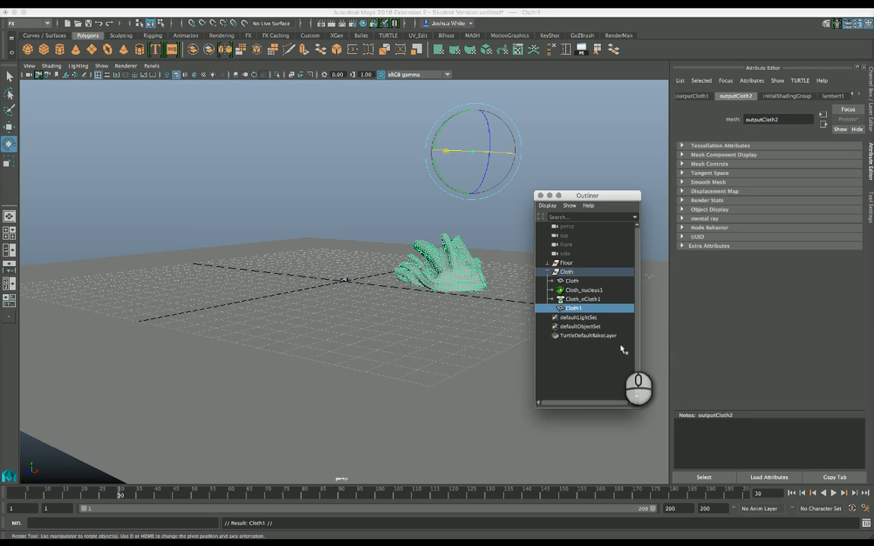
- Move the duplicated cloth mesh across the floor, well clear of the original simulated cloth
click(583, 310)
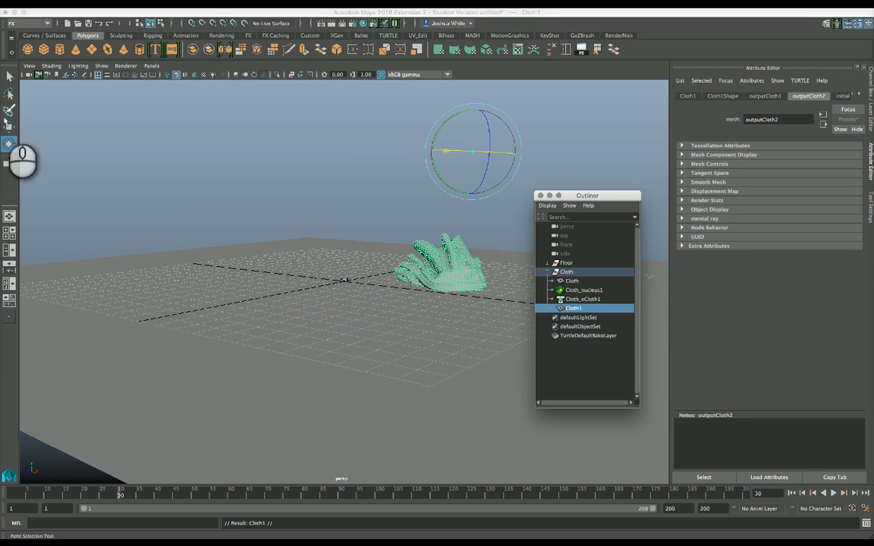
click(7, 120)
click(9, 126)
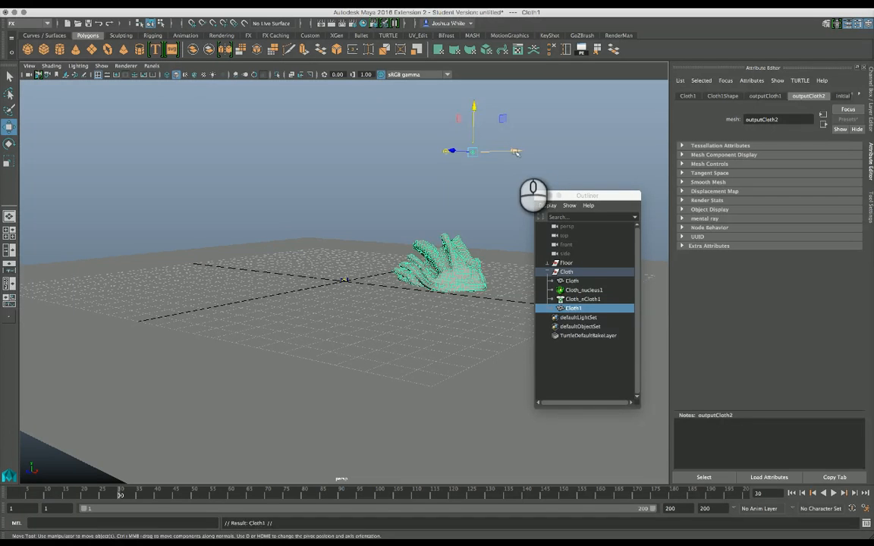
drag(463, 136, 287, 133)
drag(259, 136, 335, 161)
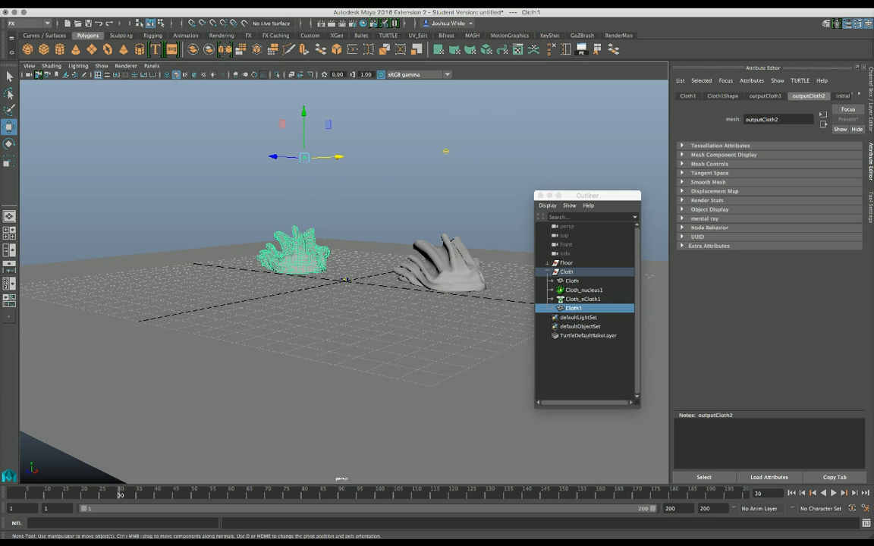
mouse_move(608, 529)
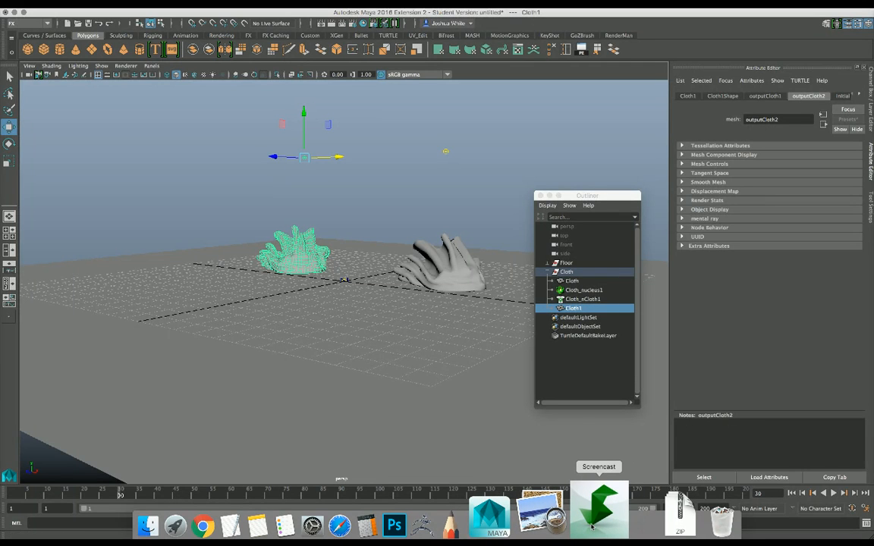